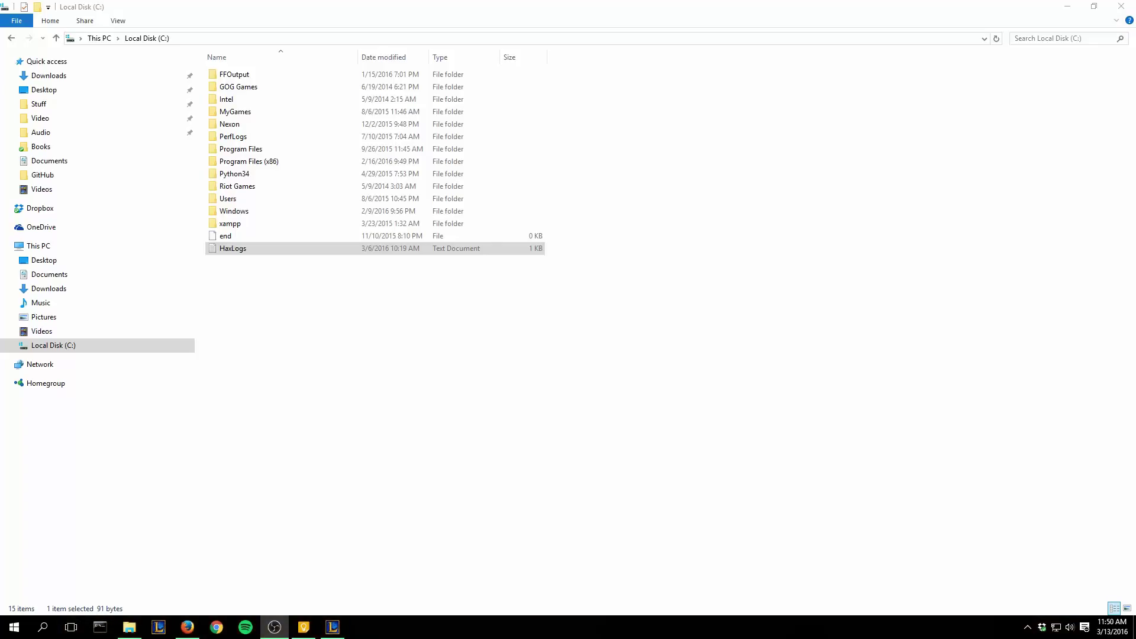
Toggle File name extensions on, off and on again so HaxLogs reads HaxLogs.txt, then open Riot Games
{"action": "left_click", "coordinate": [443, 410]}
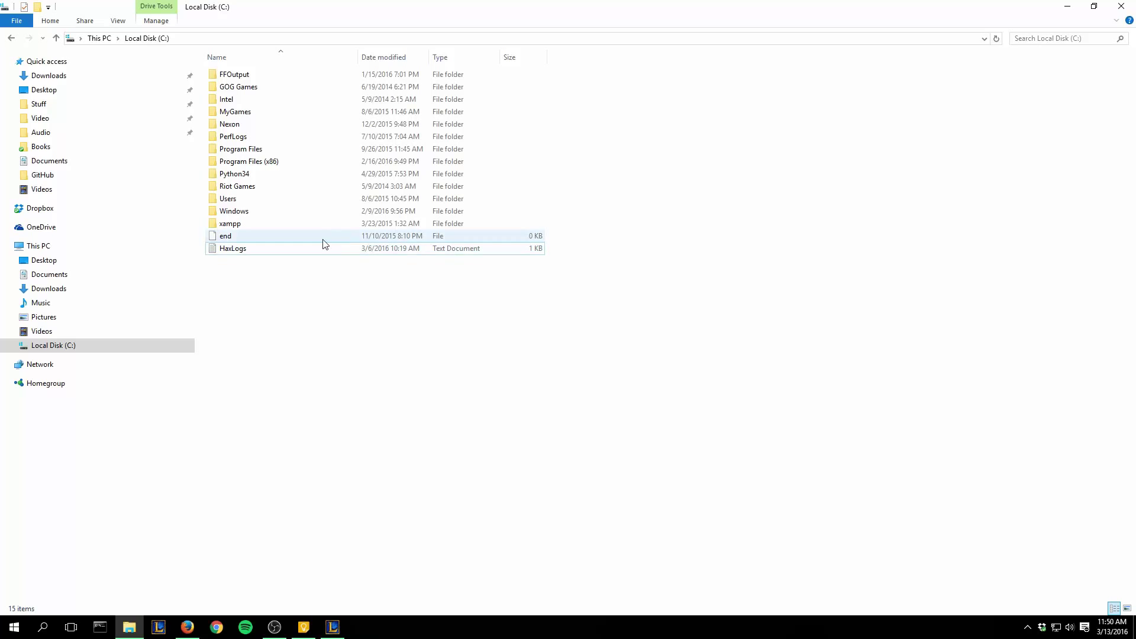
{"action": "left_click", "coordinate": [117, 21]}
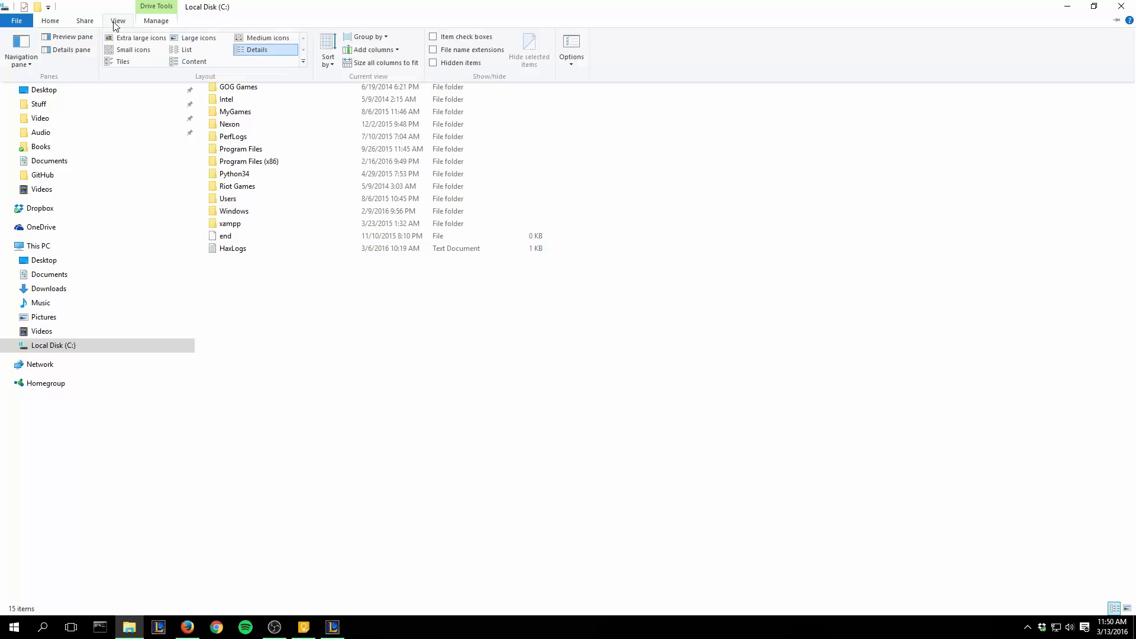
{"action": "left_click", "coordinate": [448, 51]}
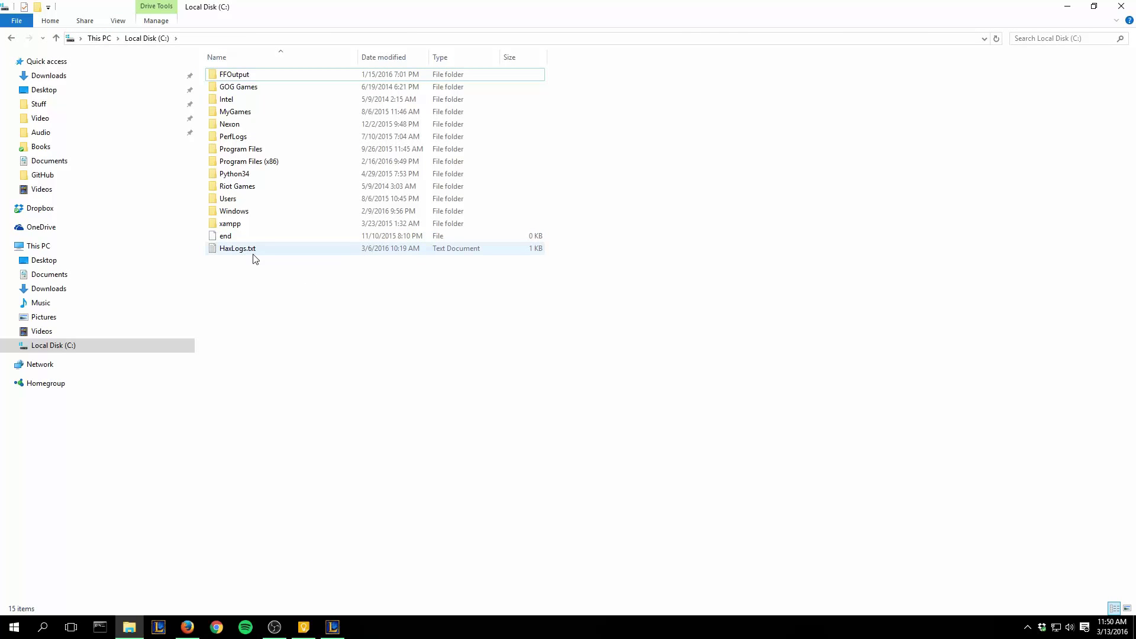
{"action": "left_click", "coordinate": [117, 21]}
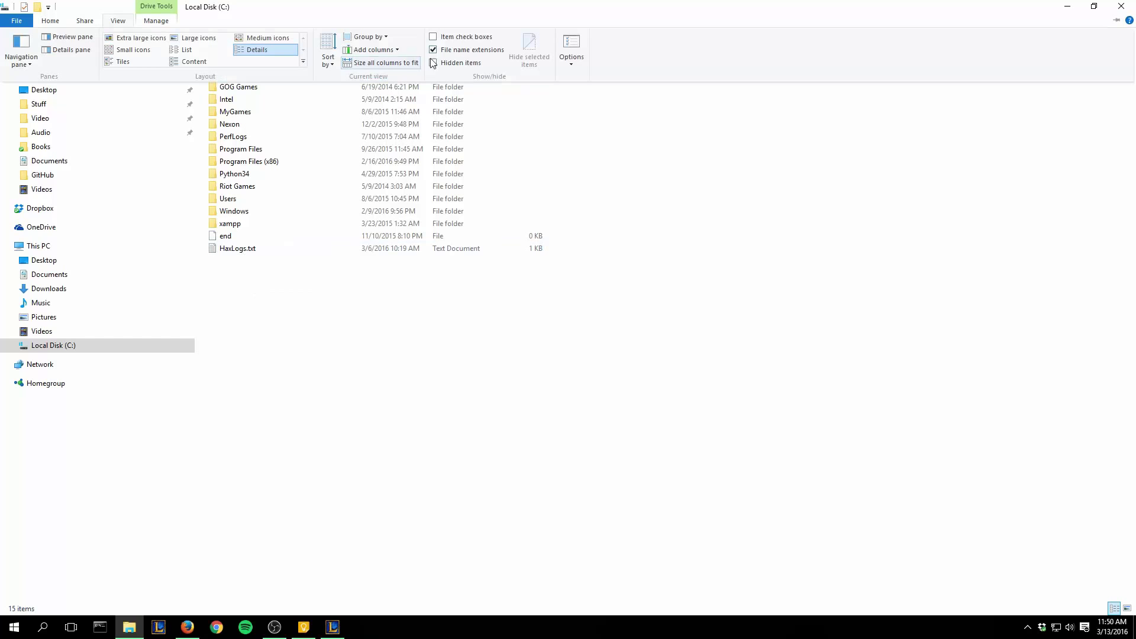
{"action": "left_click", "coordinate": [453, 52]}
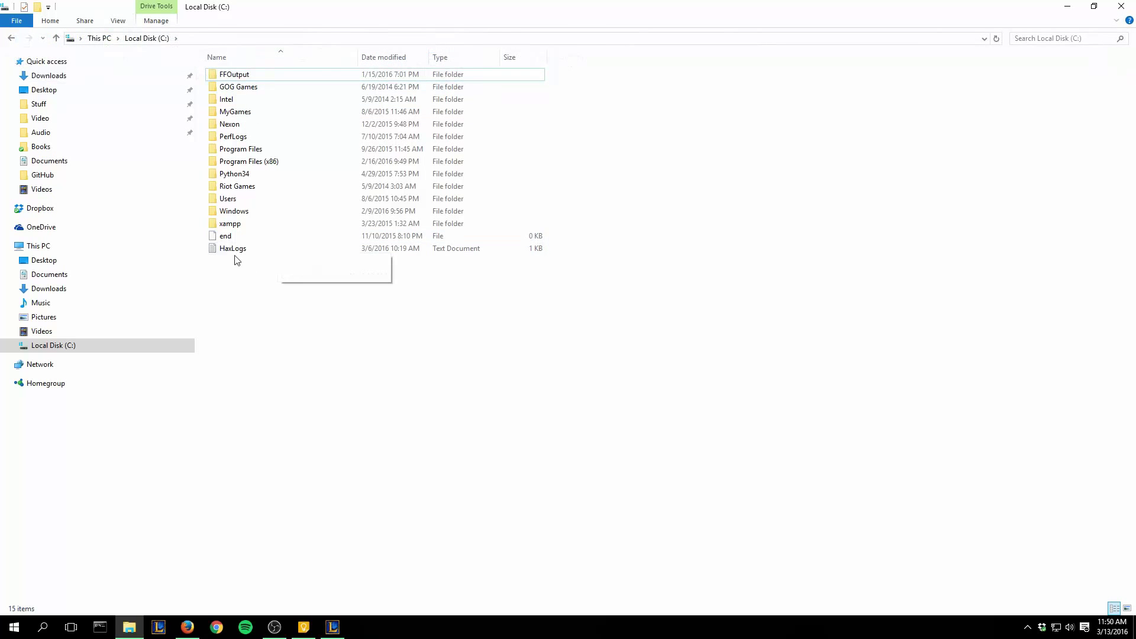
{"action": "left_click", "coordinate": [119, 21]}
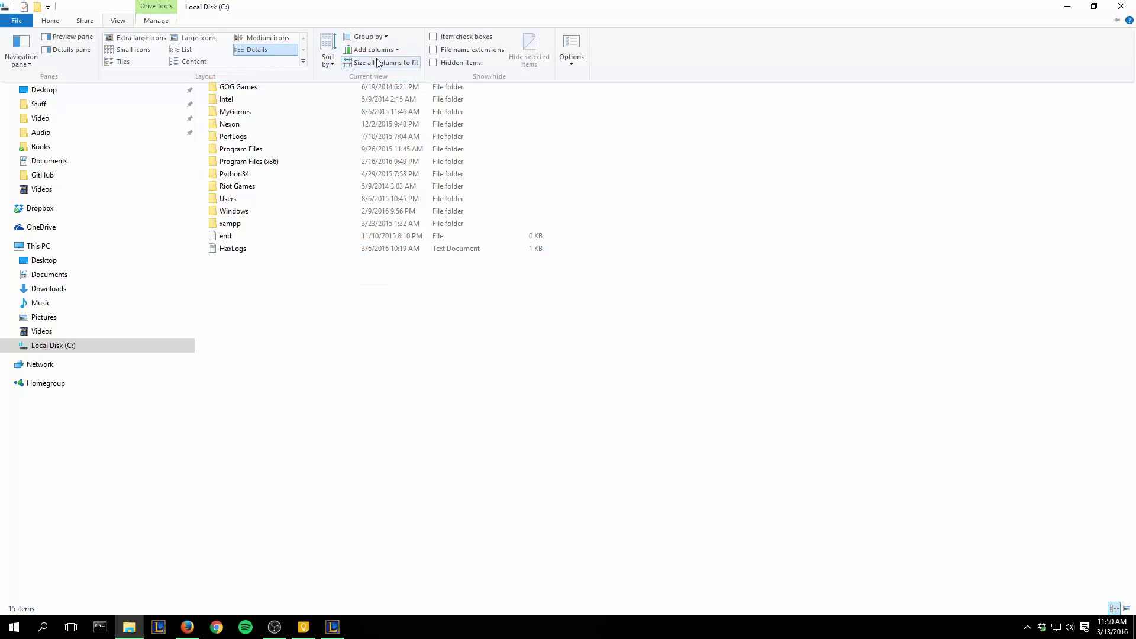
{"action": "left_click", "coordinate": [453, 52]}
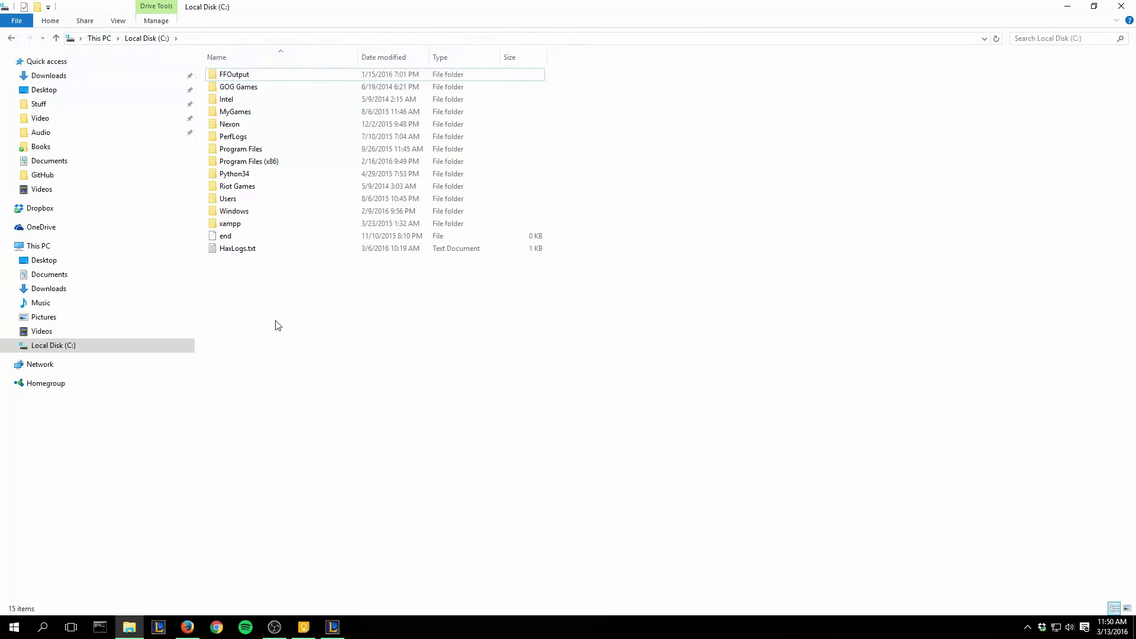
{"action": "double_click", "coordinate": [255, 187]}
Browse from C: via GOG Games into Program Files > Microsoft Office > Office14
{"action": "key", "text": "alt+Left"}
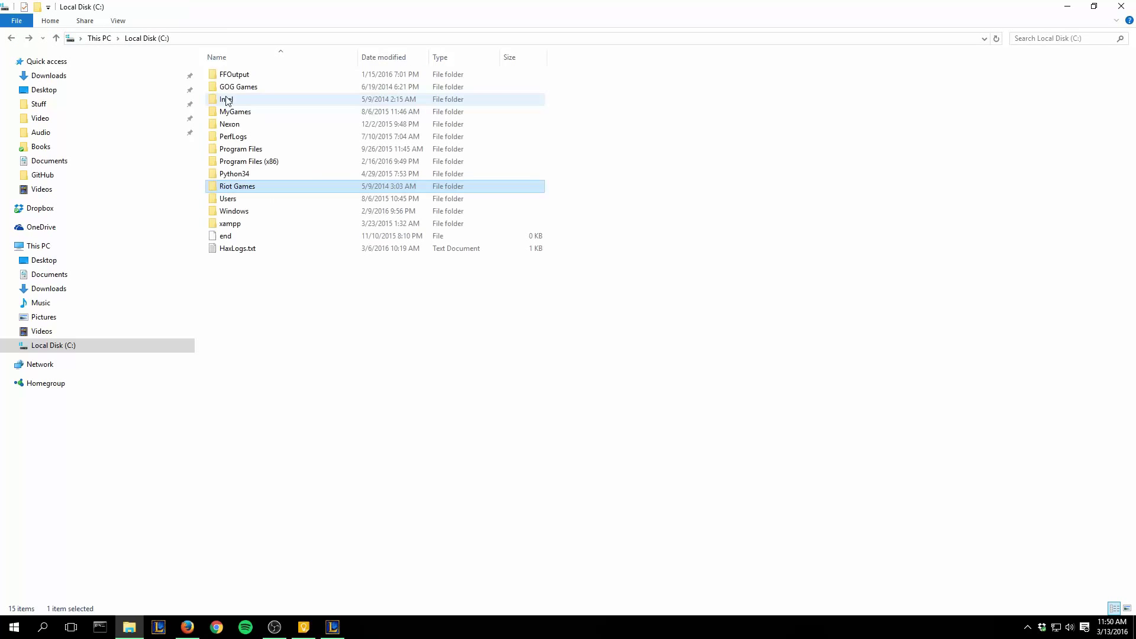
{"action": "double_click", "coordinate": [237, 87]}
{"action": "key", "text": "alt+Left"}
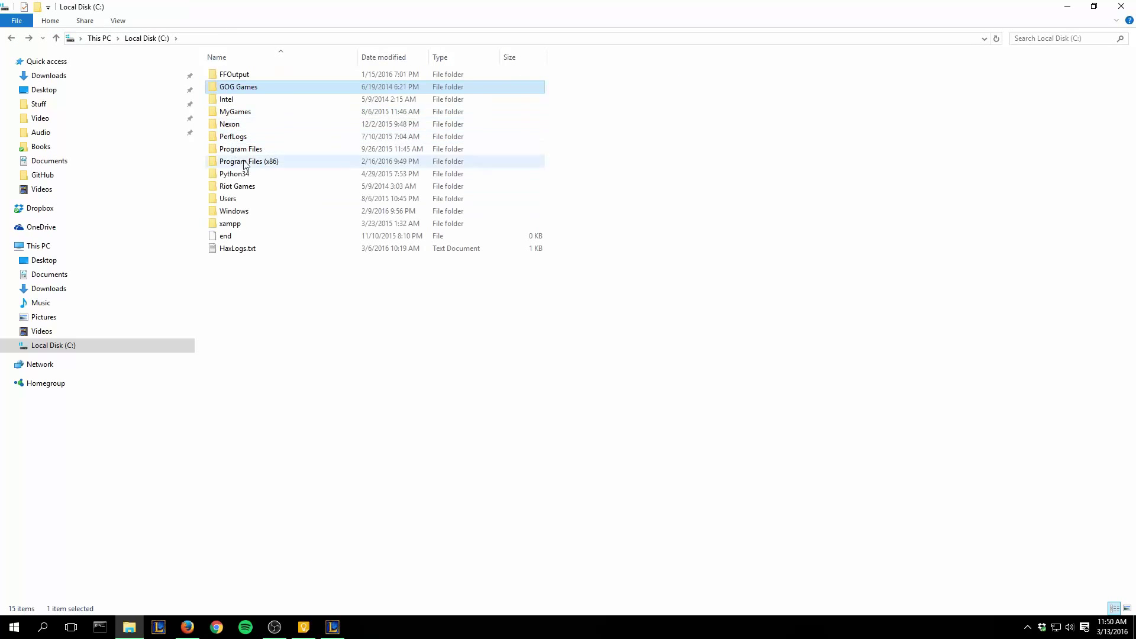
{"action": "double_click", "coordinate": [238, 149]}
{"action": "double_click", "coordinate": [260, 235]}
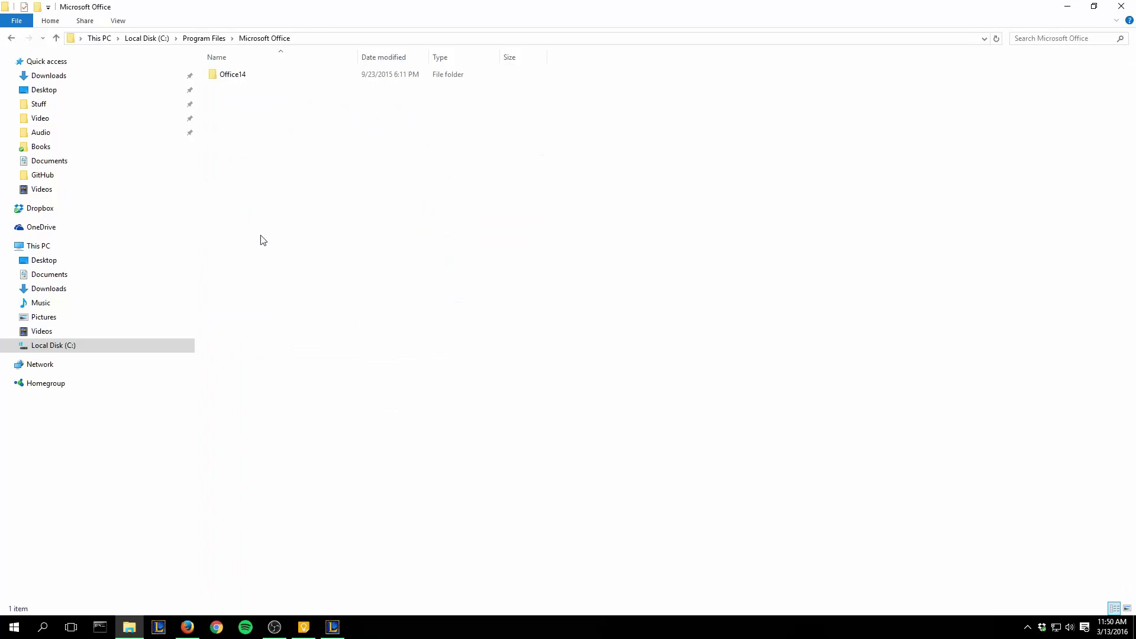
{"action": "double_click", "coordinate": [251, 75]}
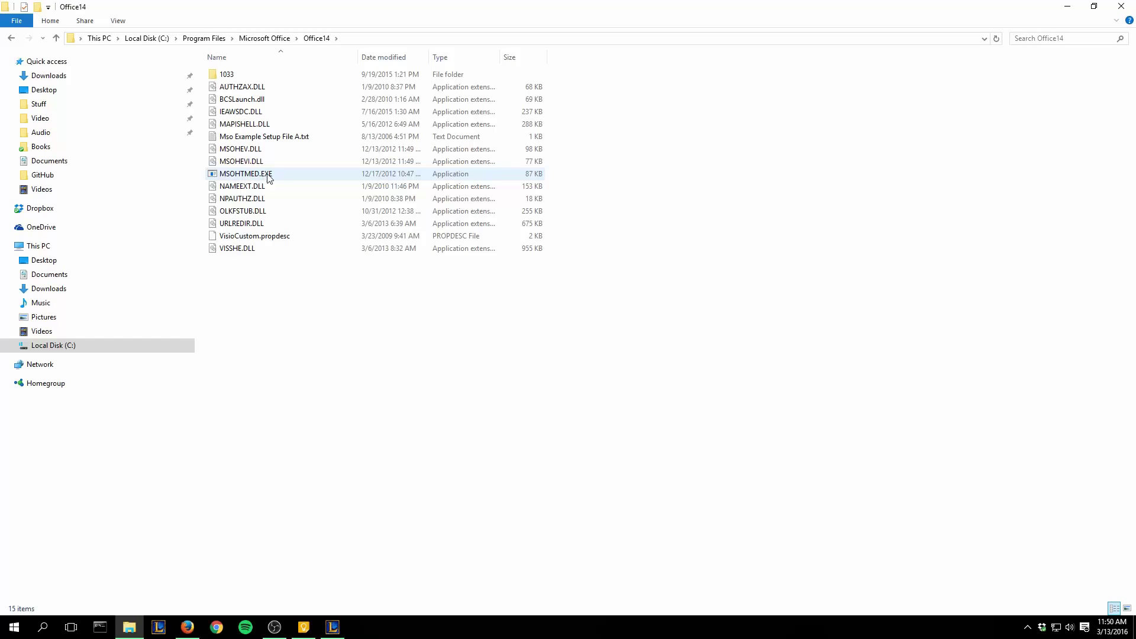
Hide file name extensions, widen the Type column to show full type names, then show extensions again
{"action": "left_click", "coordinate": [119, 21]}
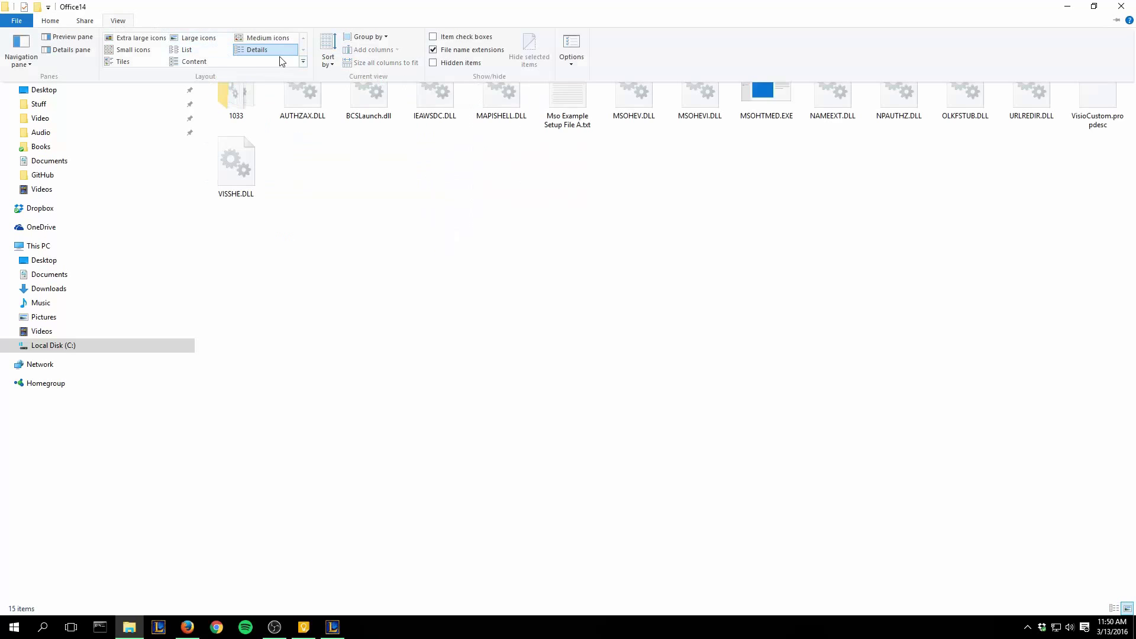
{"action": "left_click", "coordinate": [446, 51]}
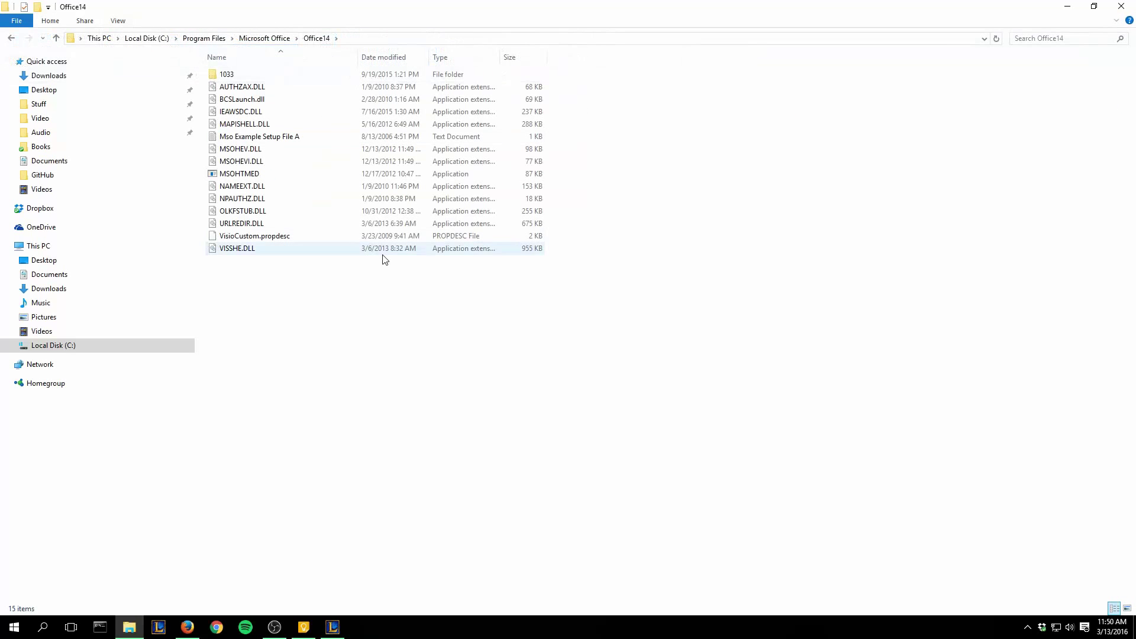
{"action": "left_click_drag", "start_coordinate": [500, 58], "coordinate": [614, 57]}
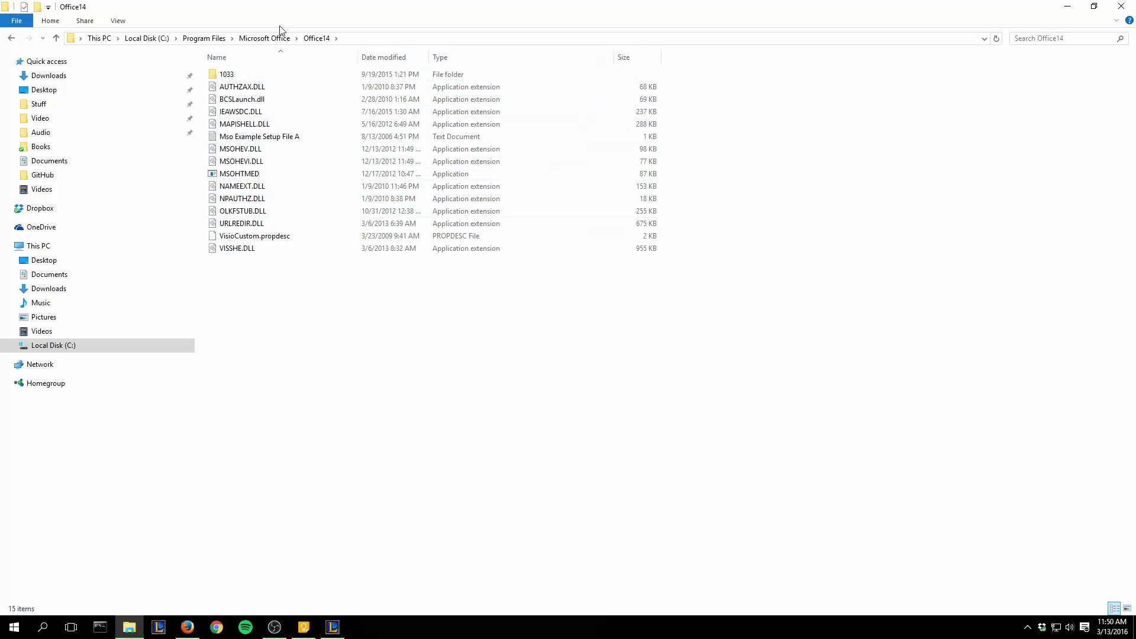
{"action": "left_click", "coordinate": [118, 20]}
{"action": "left_click", "coordinate": [450, 52]}
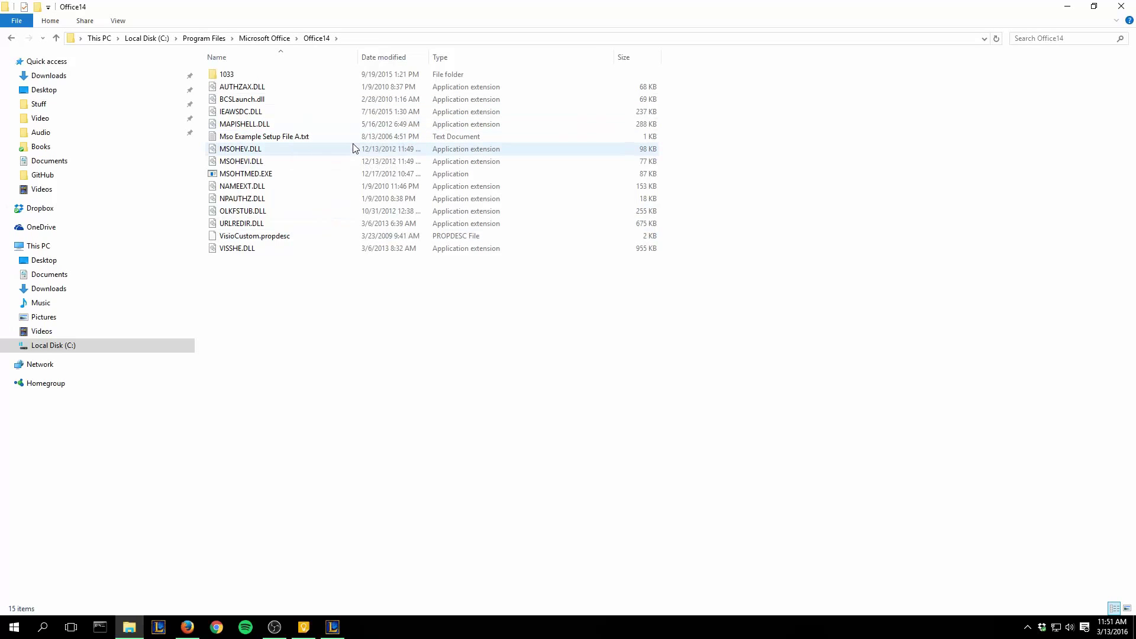
Leave the view options unchanged and go back up to Local Disk (C:)
{"action": "mouse_move", "coordinate": [355, 148]}
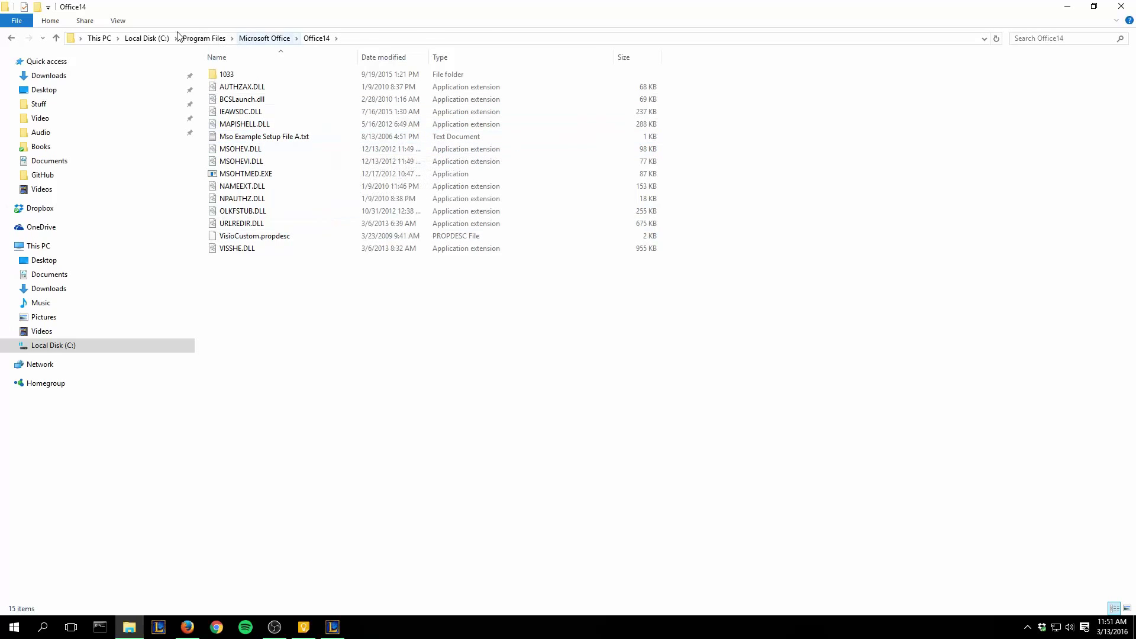
{"action": "left_click", "coordinate": [118, 22]}
{"action": "left_click", "coordinate": [436, 64]}
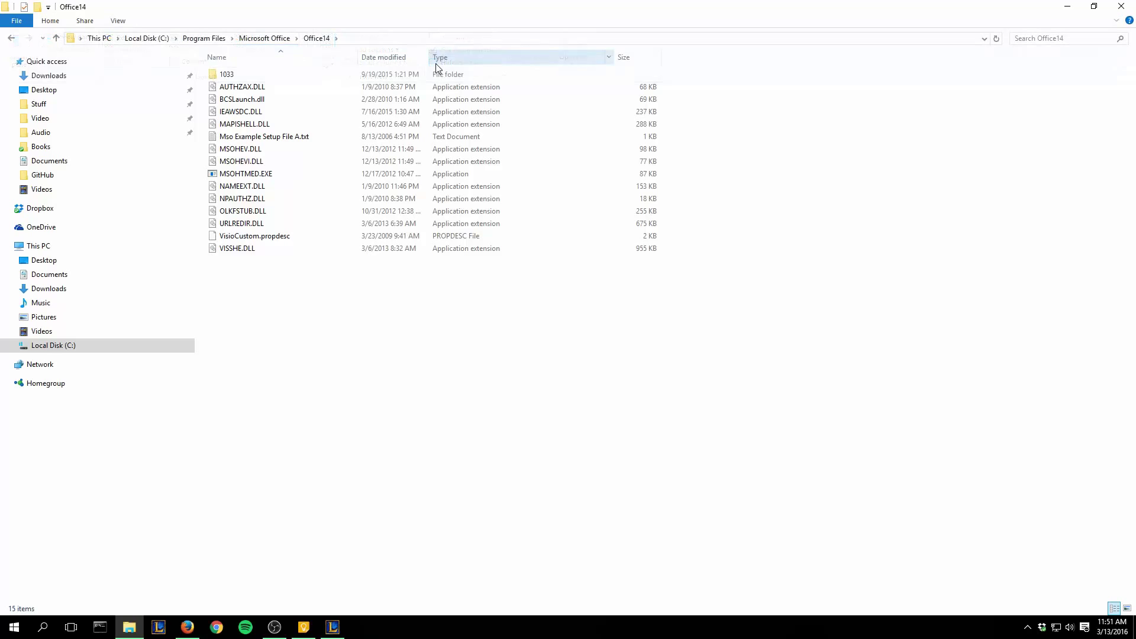
{"action": "key", "text": "alt+Up"}
{"action": "key", "text": "alt+Up"}
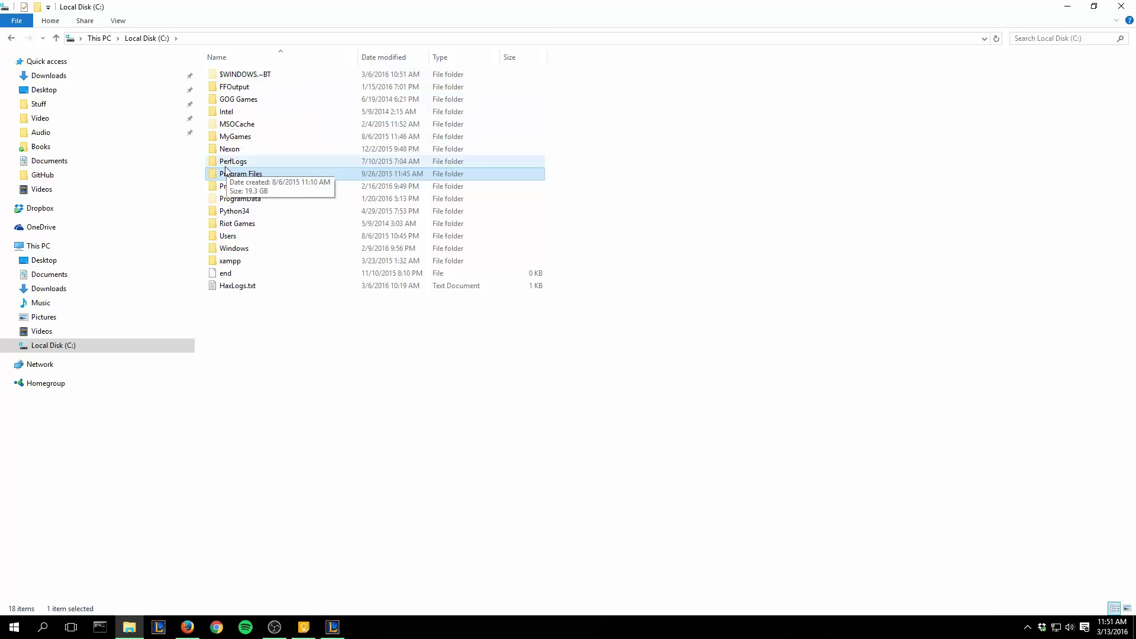
Turn Hidden items off (15 items) and back on for the C: drive, then open the Stuff folder
{"action": "left_click", "coordinate": [112, 22]}
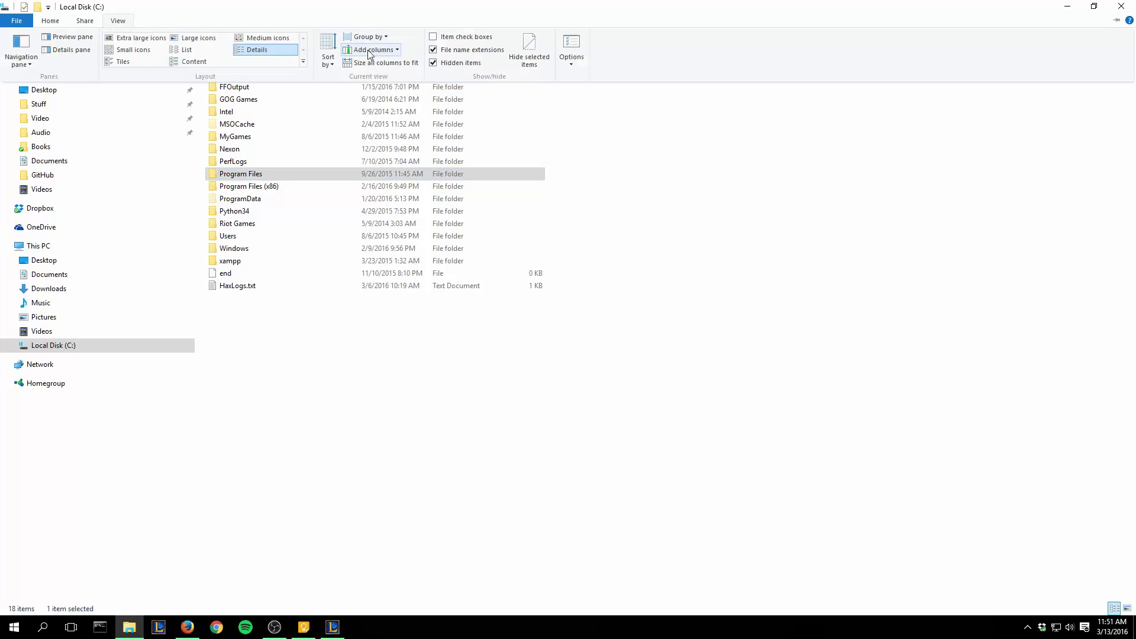
{"action": "left_click", "coordinate": [433, 63]}
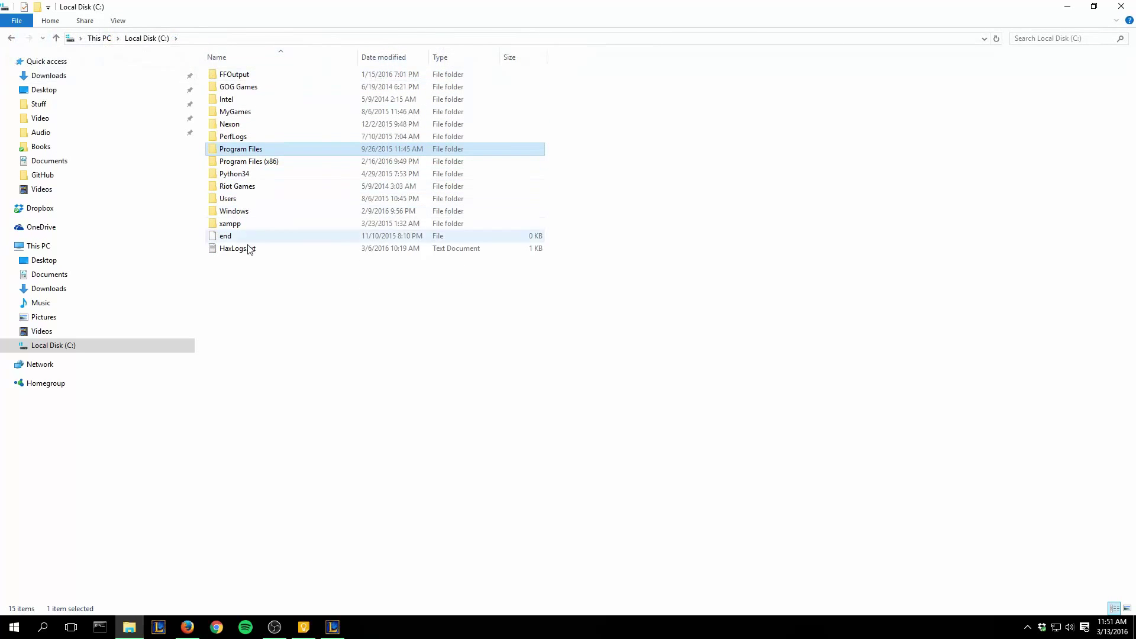
{"action": "left_click", "coordinate": [118, 21]}
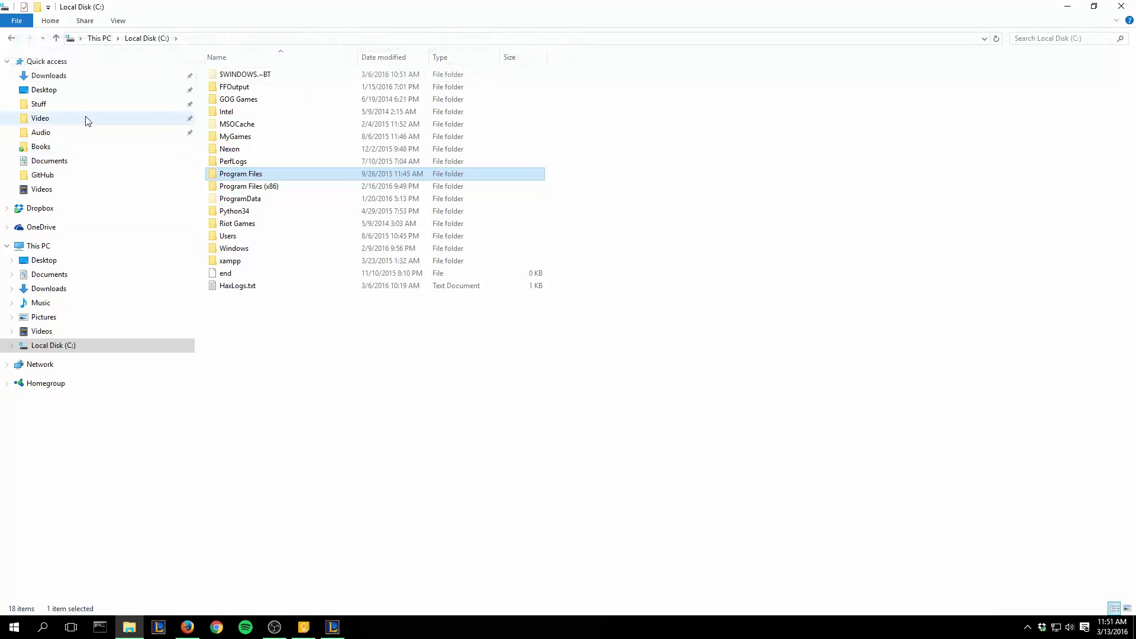
{"action": "left_click", "coordinate": [37, 104]}
On the Desktop, tick Hidden in GitHubLog.txt's Properties and apply it so the file drops from the listing
{"action": "left_click", "coordinate": [89, 90]}
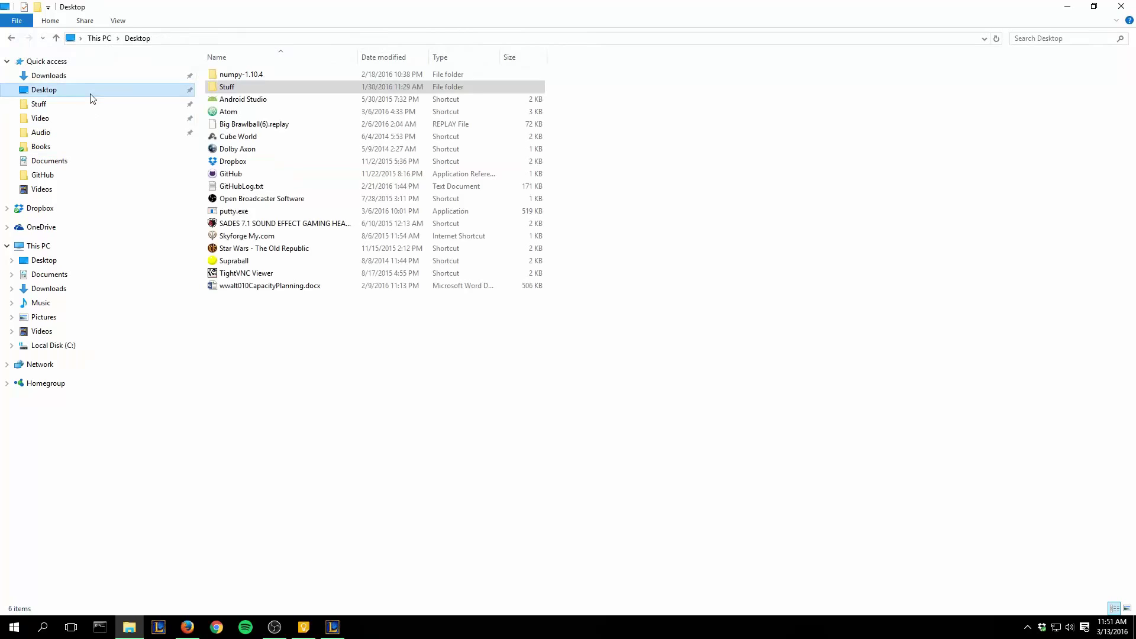
{"action": "left_click", "coordinate": [253, 187]}
{"action": "right_click", "coordinate": [253, 188]}
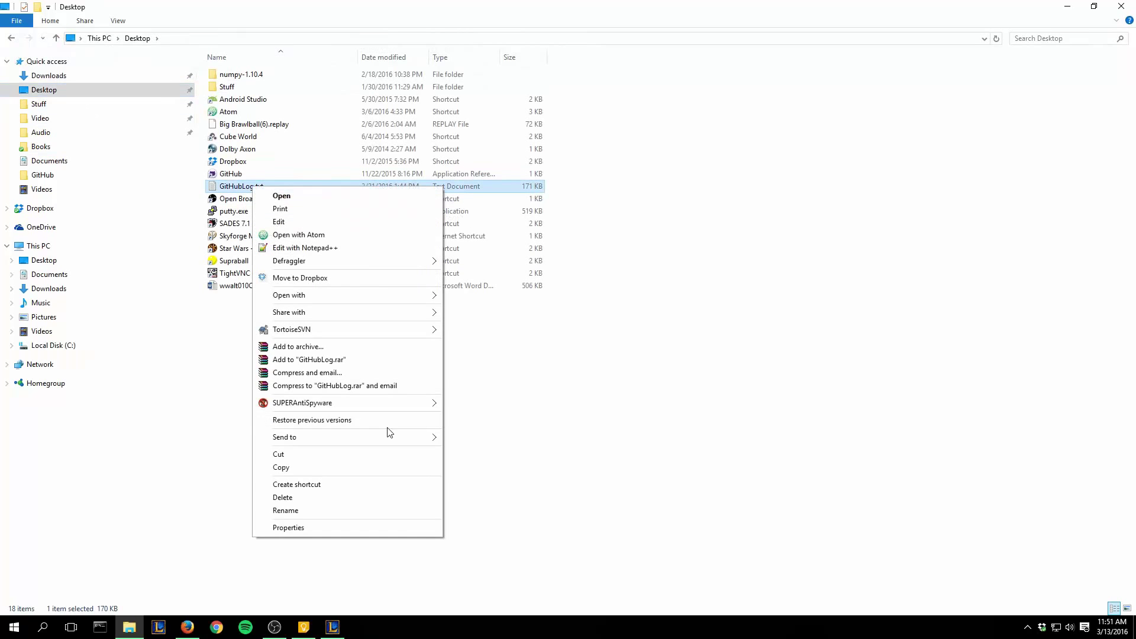
{"action": "left_click", "coordinate": [355, 528]}
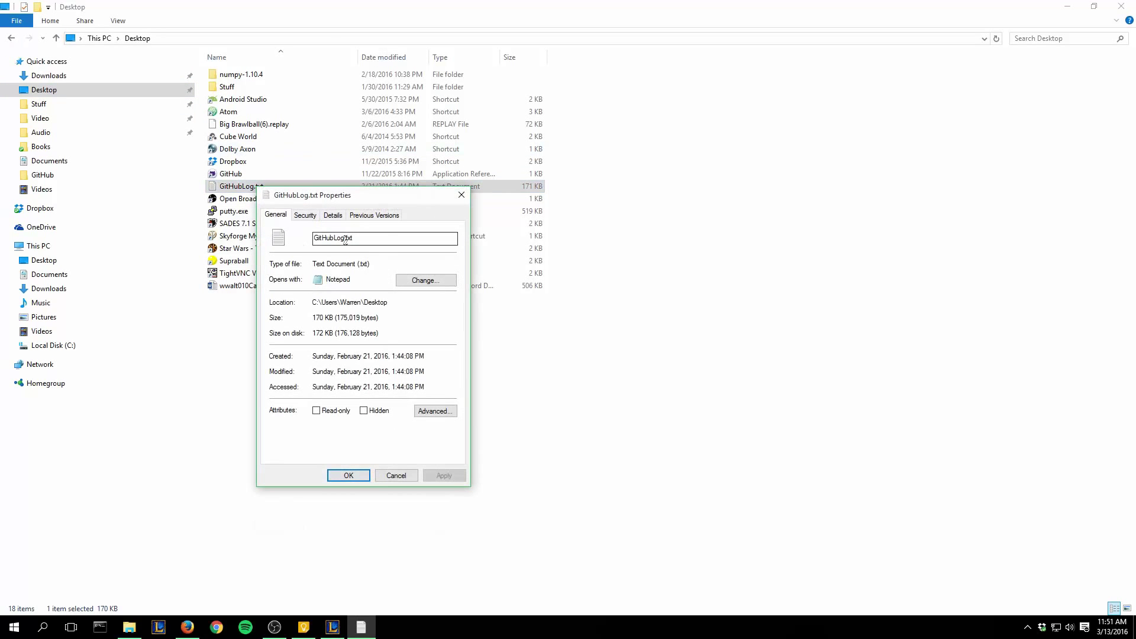
{"action": "left_click", "coordinate": [363, 410]}
{"action": "left_click", "coordinate": [444, 476]}
{"action": "left_click", "coordinate": [361, 476]}
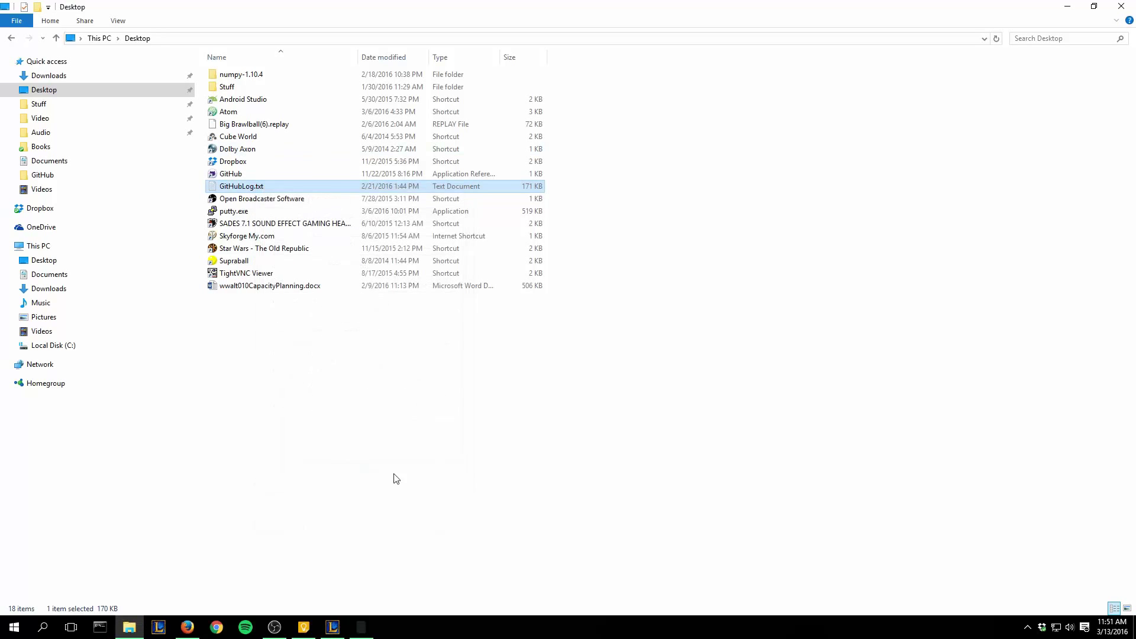
{"action": "left_click", "coordinate": [118, 21]}
Restore the window to a smaller size and toggle Hidden items on then off, so GitHubLog.txt ends up hidden
{"action": "left_click", "coordinate": [434, 64]}
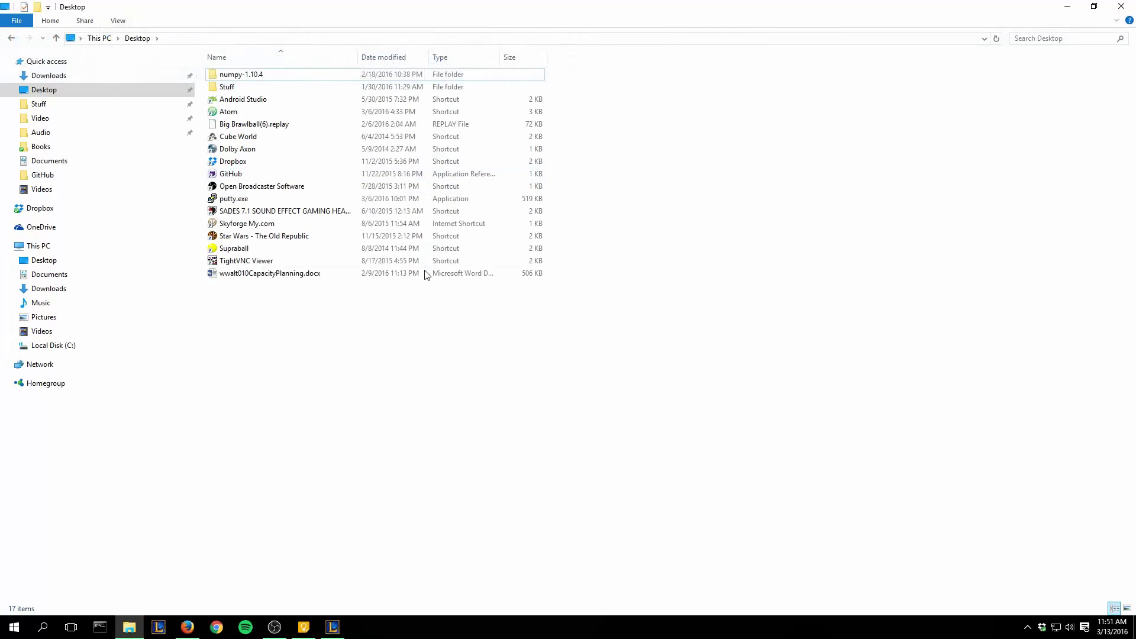
{"action": "left_click_drag", "start_coordinate": [647, 6], "coordinate": [503, 146]}
{"action": "left_click", "coordinate": [401, 168]}
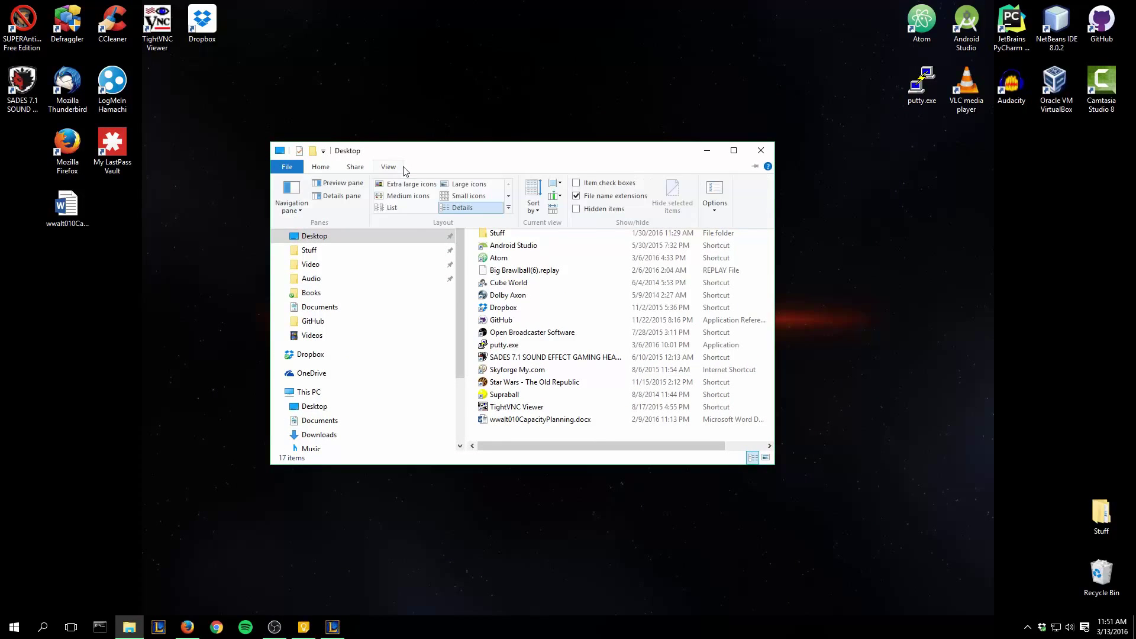
{"action": "left_click", "coordinate": [594, 212]}
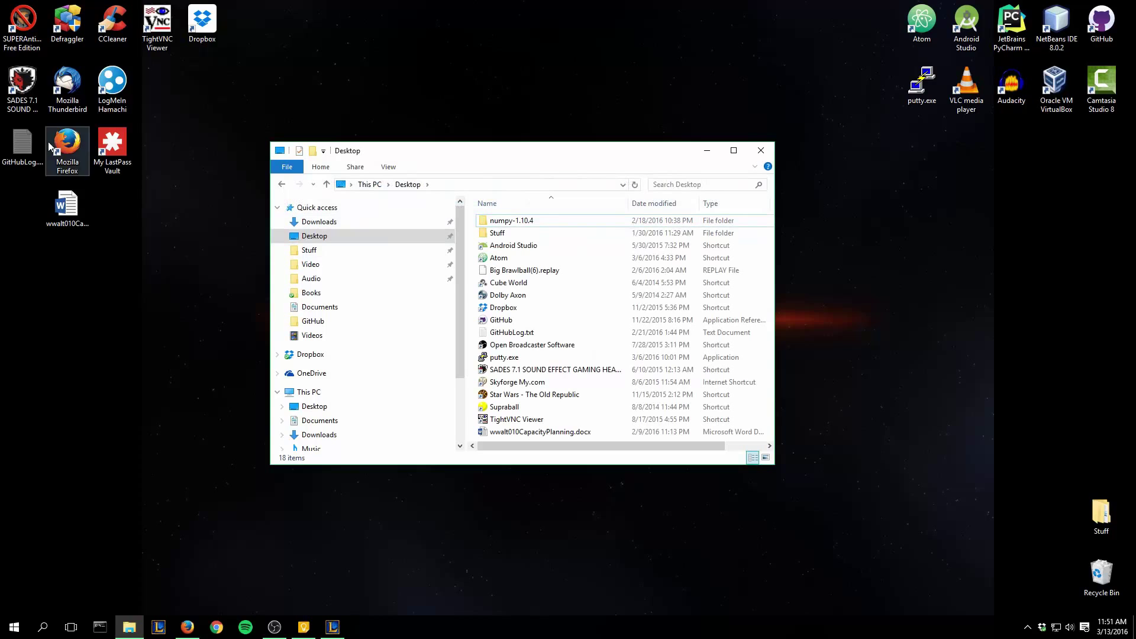
{"action": "left_click", "coordinate": [386, 167]}
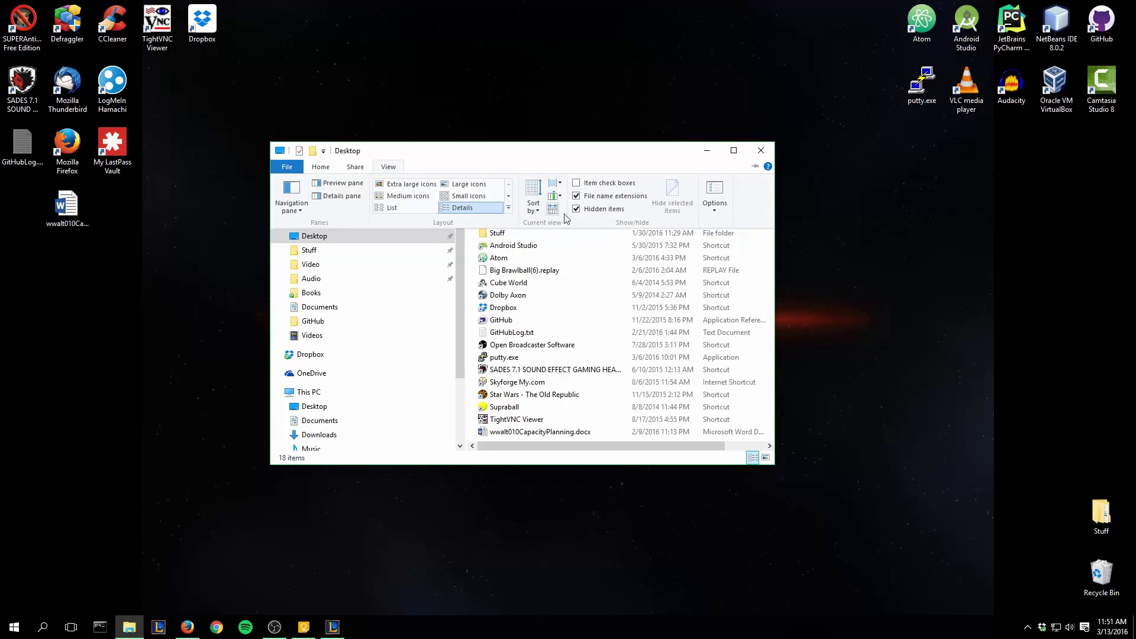
{"action": "left_click", "coordinate": [593, 212]}
Turn off file name extensions so putty shows without .exe, maximize the window and open Start
{"action": "left_click", "coordinate": [401, 168]}
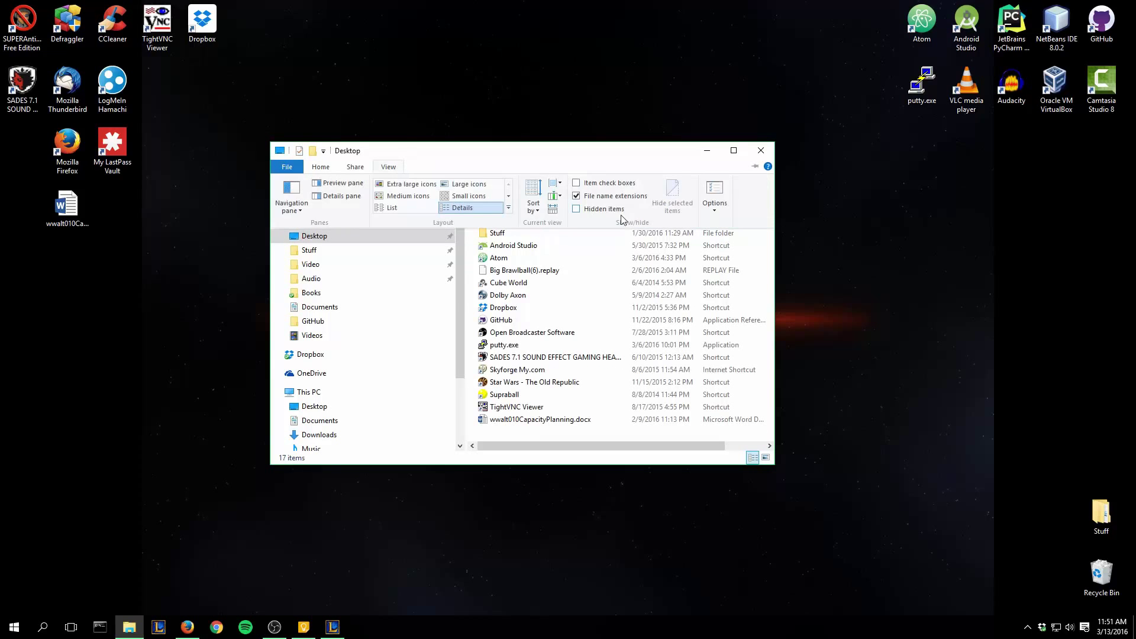
{"action": "left_click", "coordinate": [594, 200]}
{"action": "double_click", "coordinate": [529, 152]}
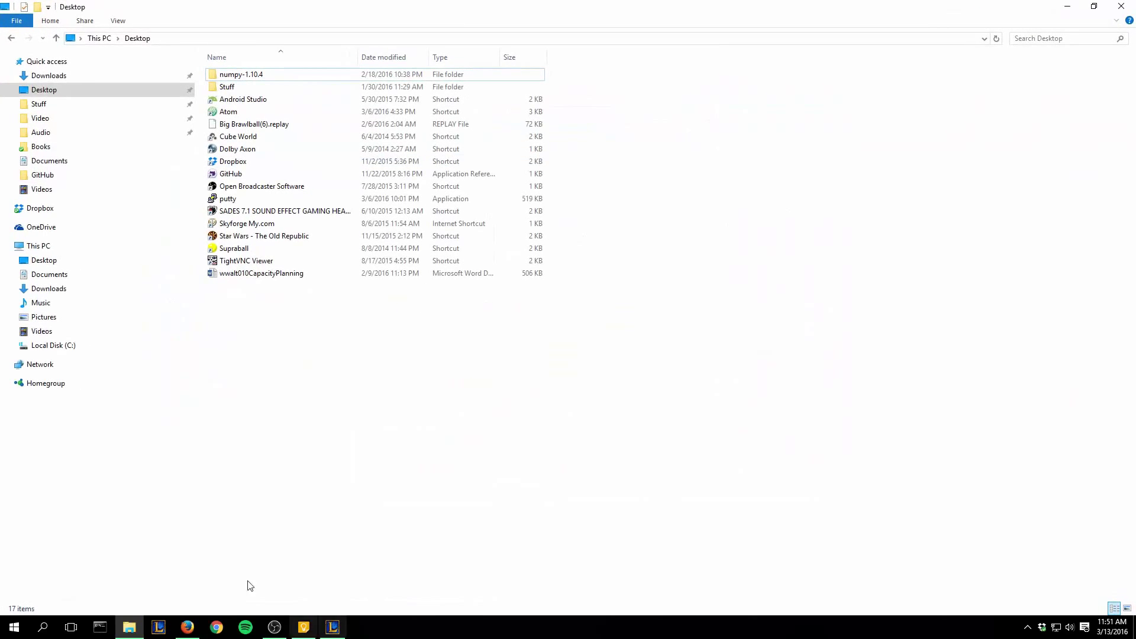
{"action": "left_click", "coordinate": [20, 635]}
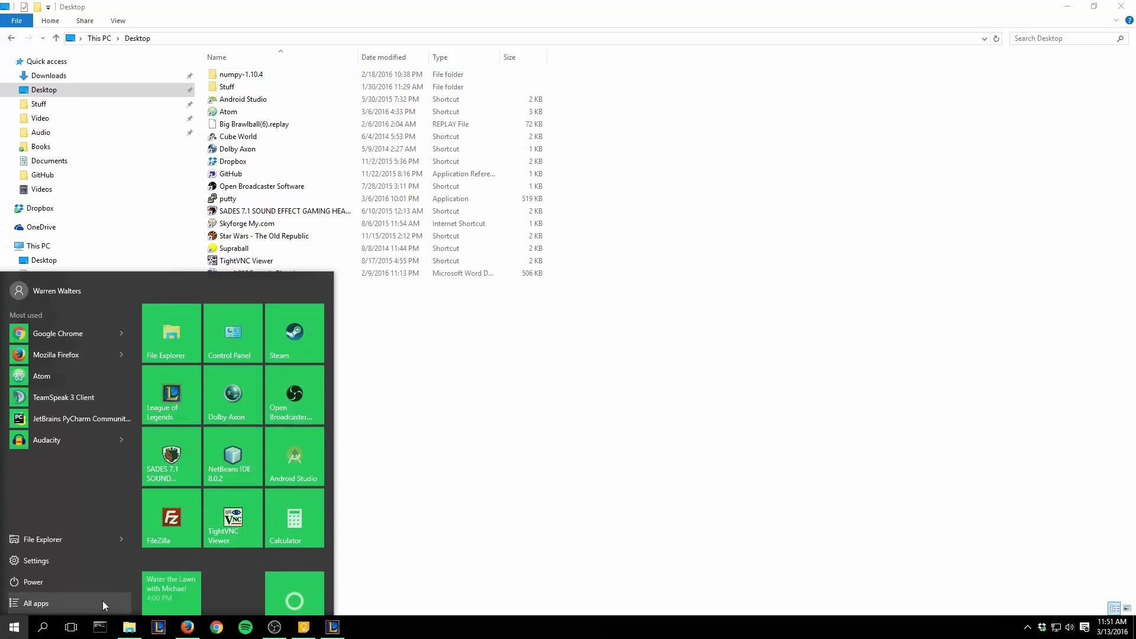
Search 'file' to open File Explorer Options and apply Show hidden files, folders, and drives
{"action": "type", "text": "file option"}
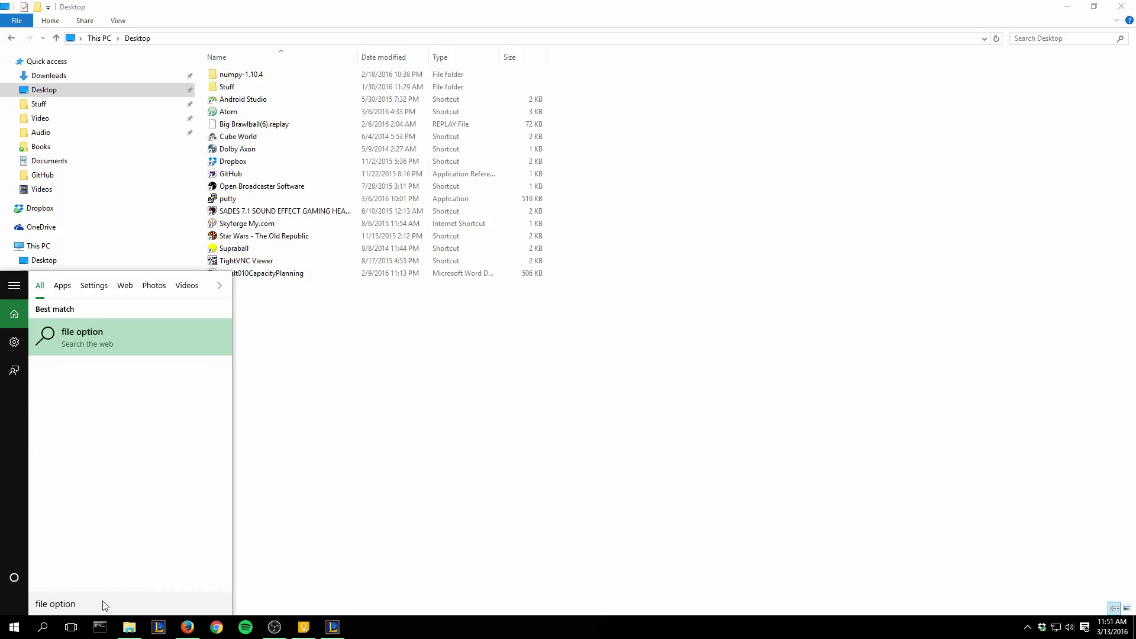
{"action": "key", "text": "Return"}
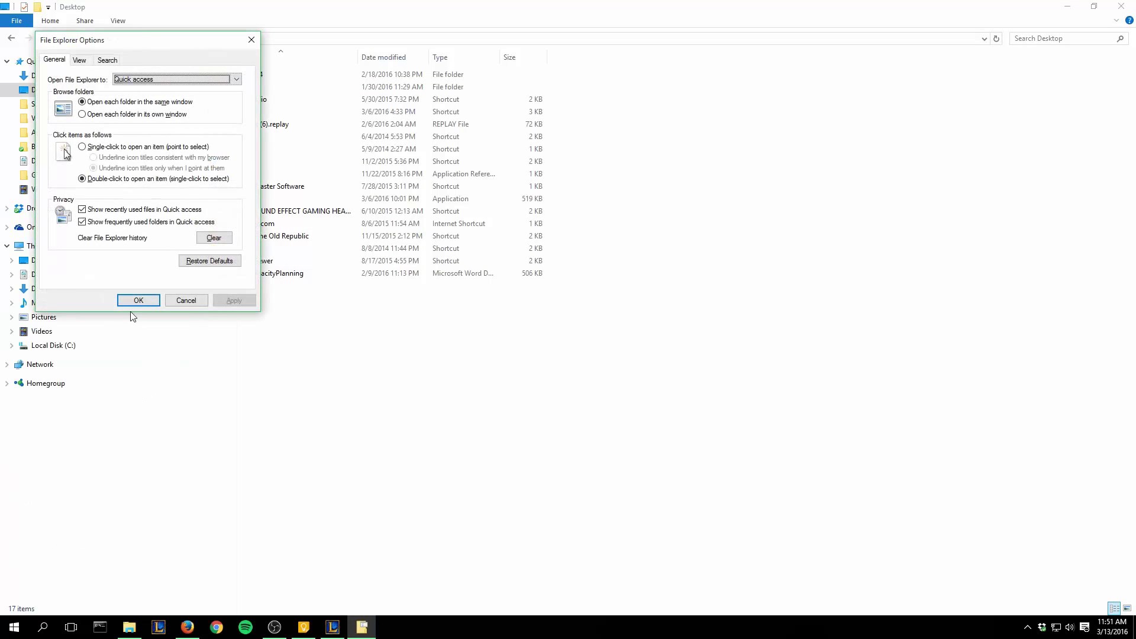
{"action": "left_click", "coordinate": [81, 61]}
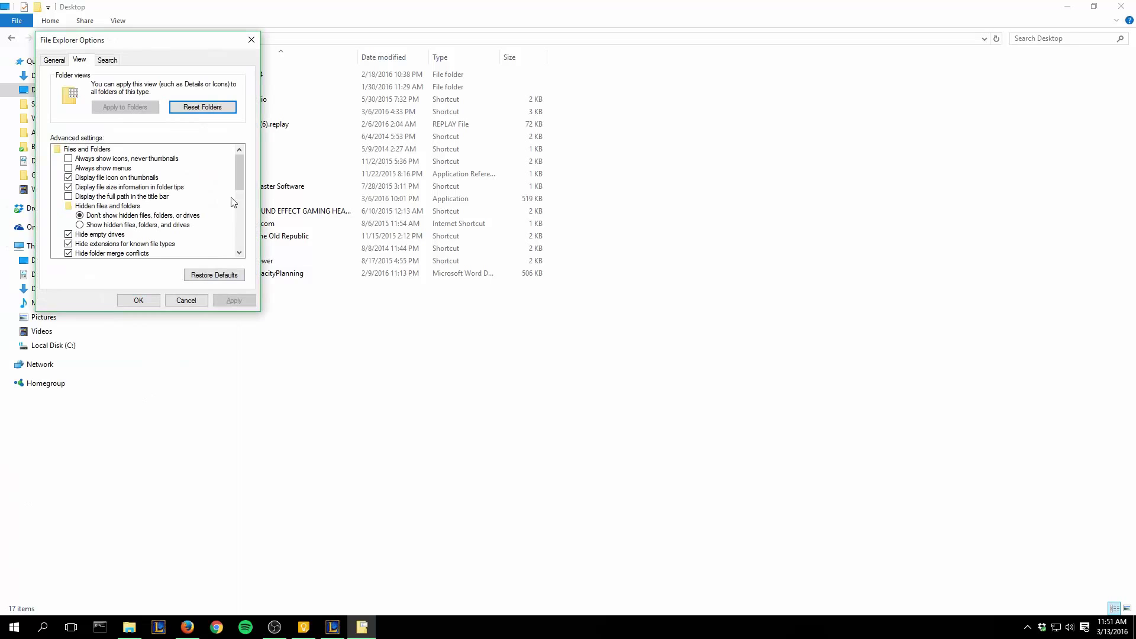
{"action": "left_click", "coordinate": [112, 225]}
{"action": "left_click", "coordinate": [235, 301]}
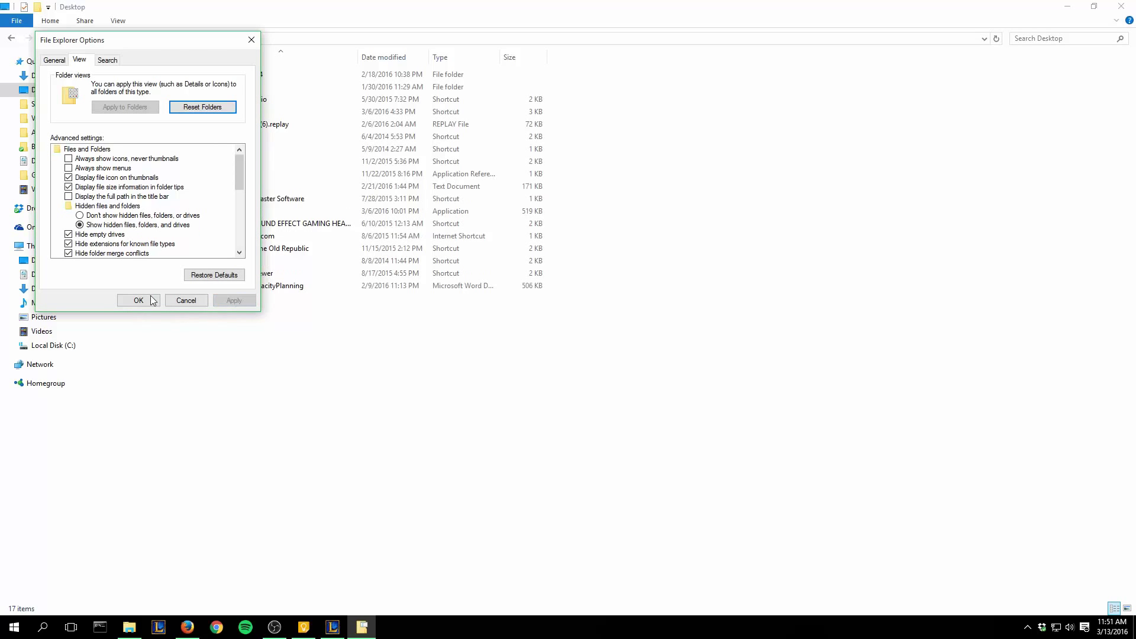
{"action": "left_click_drag", "start_coordinate": [183, 45], "coordinate": [667, 72]}
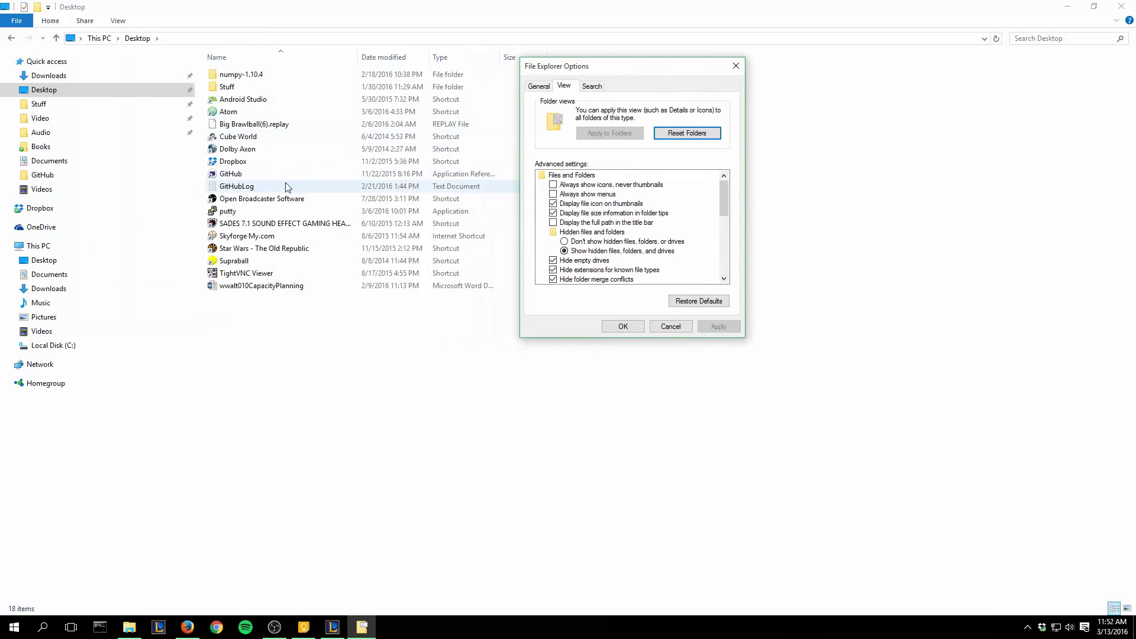
Apply Don't show hidden files, then Show hidden files again, watching GitHubLog vanish and reappear
{"action": "left_click", "coordinate": [602, 241]}
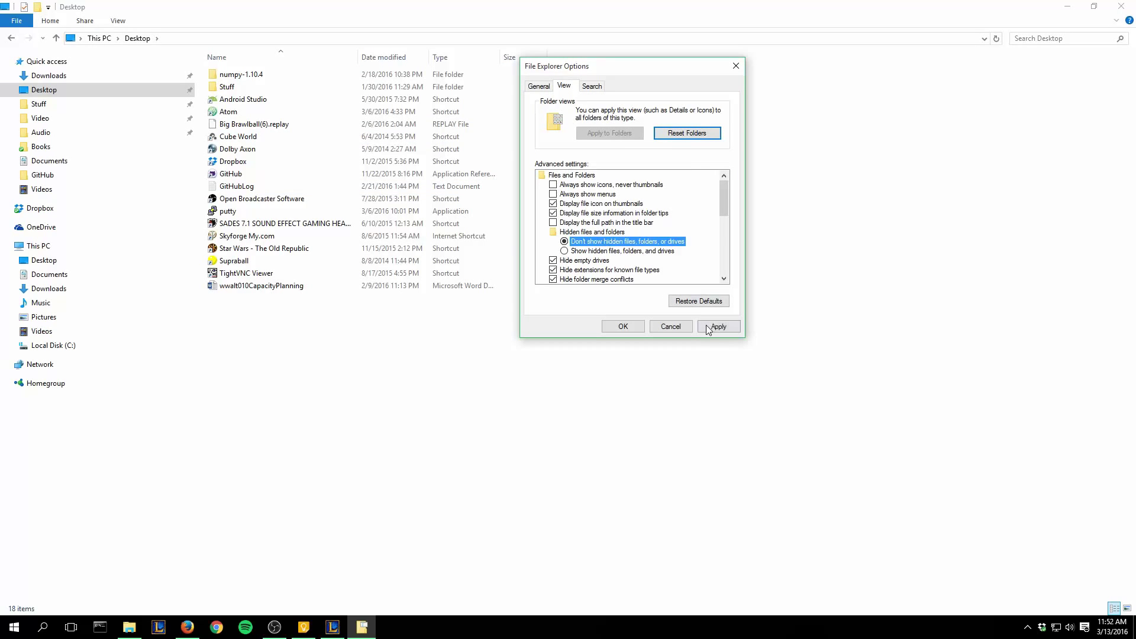
{"action": "left_click", "coordinate": [707, 326]}
{"action": "left_click", "coordinate": [604, 251]}
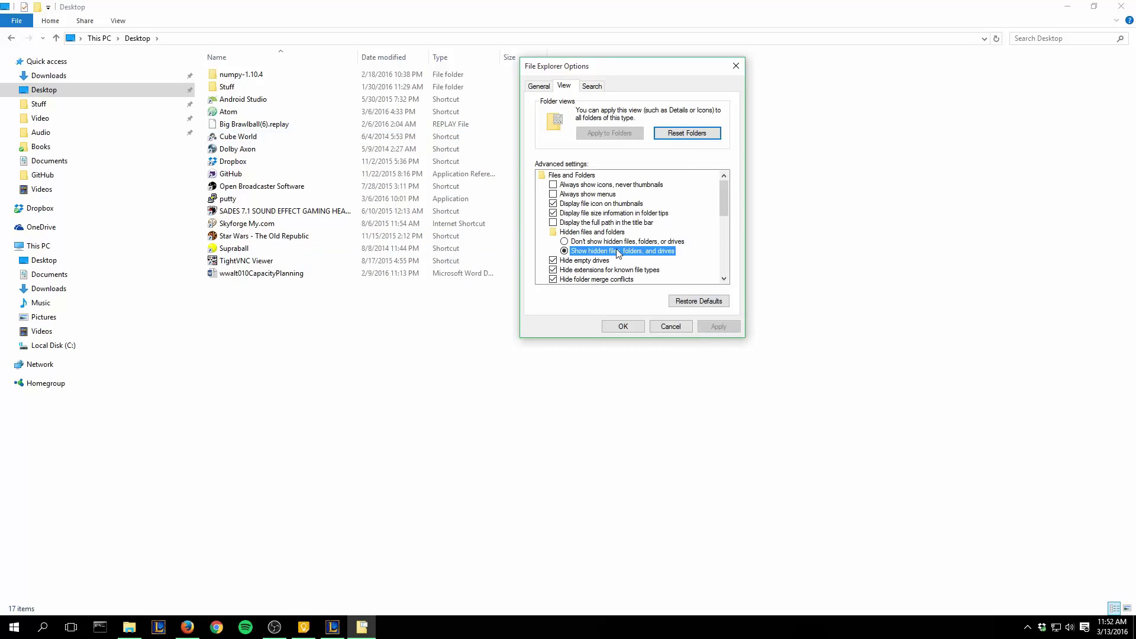
{"action": "left_click", "coordinate": [719, 326]}
{"action": "key", "text": "Escape"}
Clear the Hidden attribute in GitHubLog's Properties and bring the folder options back to front
{"action": "right_click", "coordinate": [253, 188]}
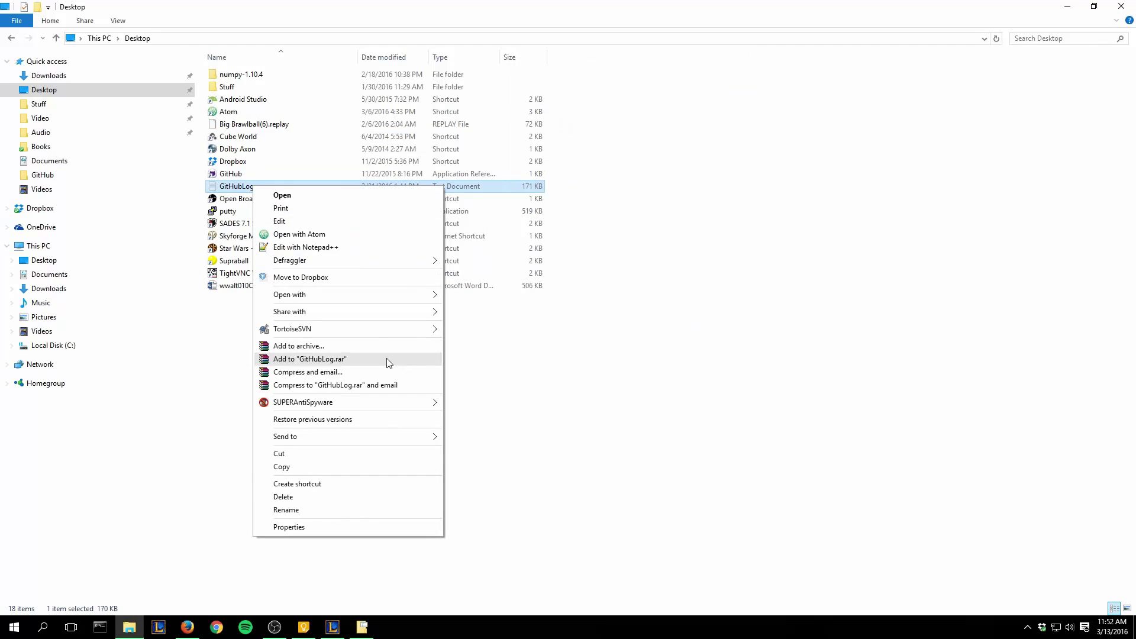
{"action": "left_click", "coordinate": [322, 526]}
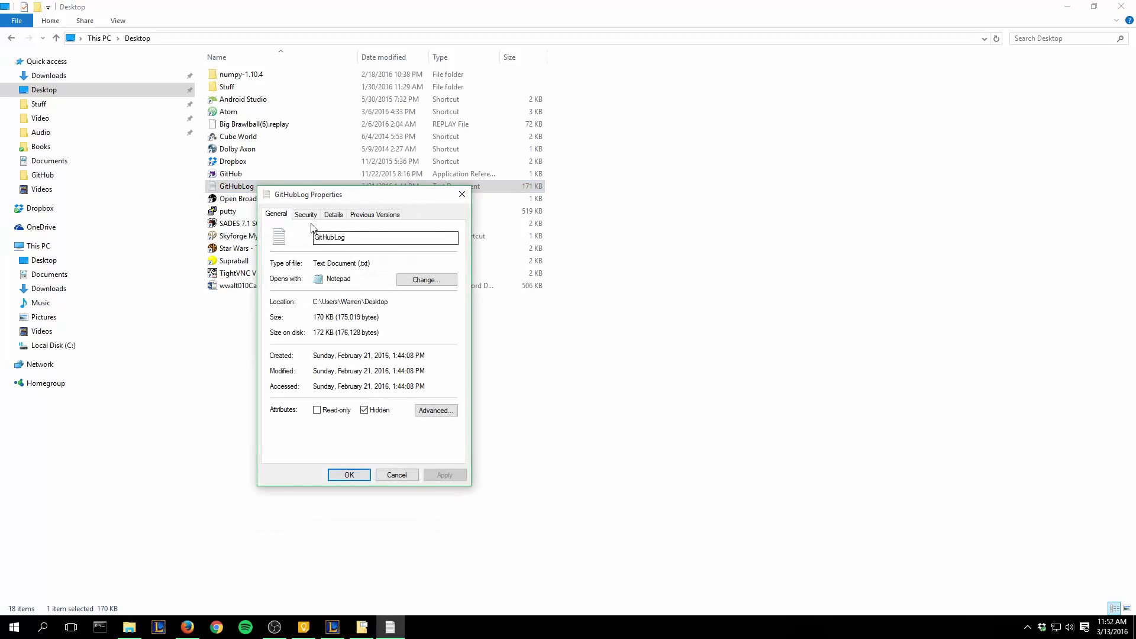
{"action": "left_click", "coordinate": [372, 412]}
{"action": "left_click", "coordinate": [427, 479]}
{"action": "left_click", "coordinate": [349, 475]}
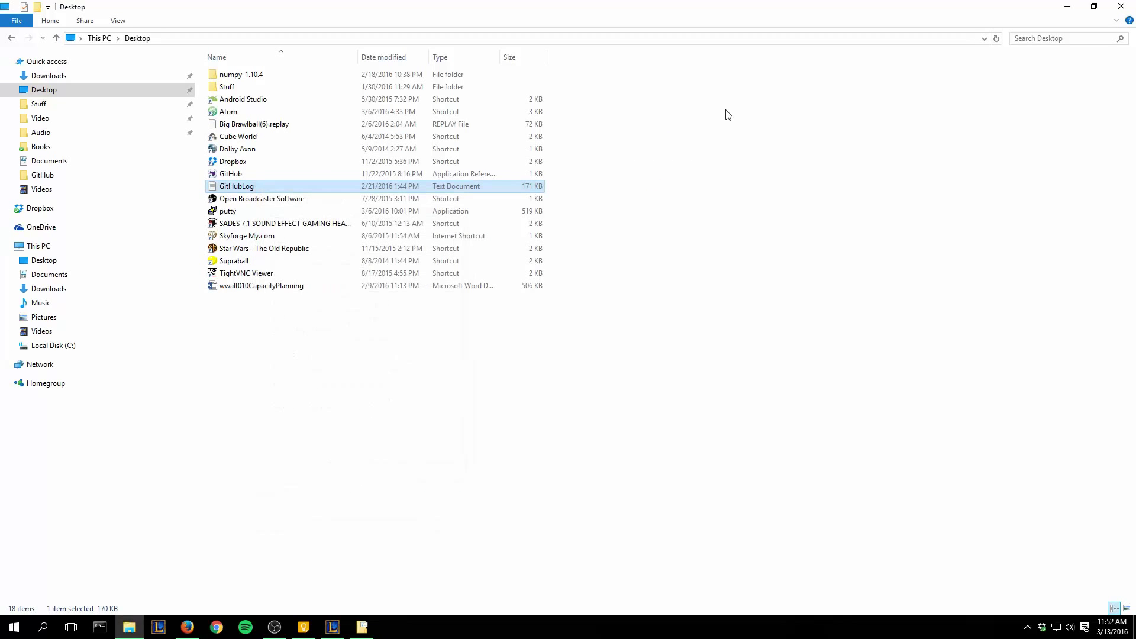
{"action": "left_click", "coordinate": [367, 628]}
Apply Don't show hidden files and uncheck 'Hide extensions for known file types' so extensions appear
{"action": "left_click", "coordinate": [594, 243]}
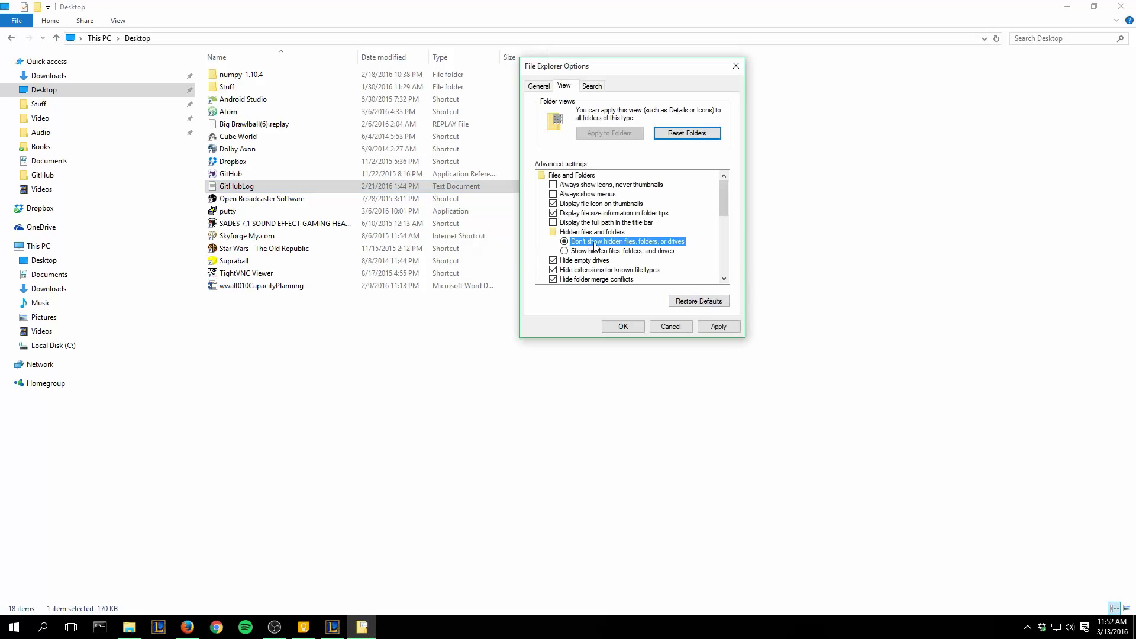
{"action": "left_click", "coordinate": [719, 326]}
{"action": "scroll", "coordinate": [722, 216], "scroll_direction": "down", "scroll_amount": 2}
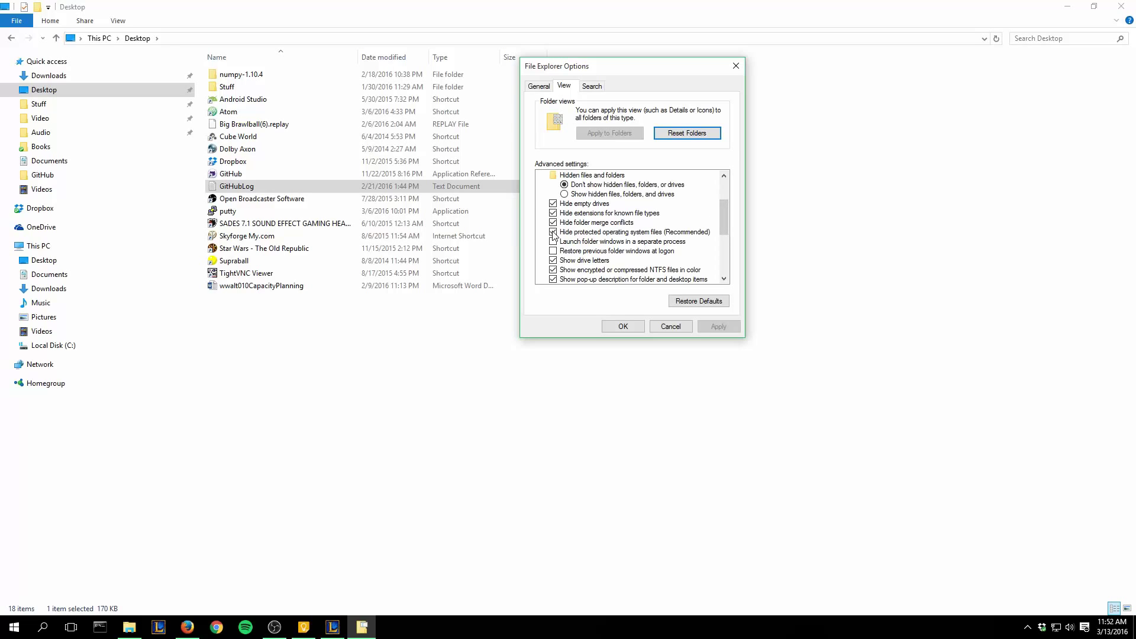
{"action": "left_click", "coordinate": [552, 213]}
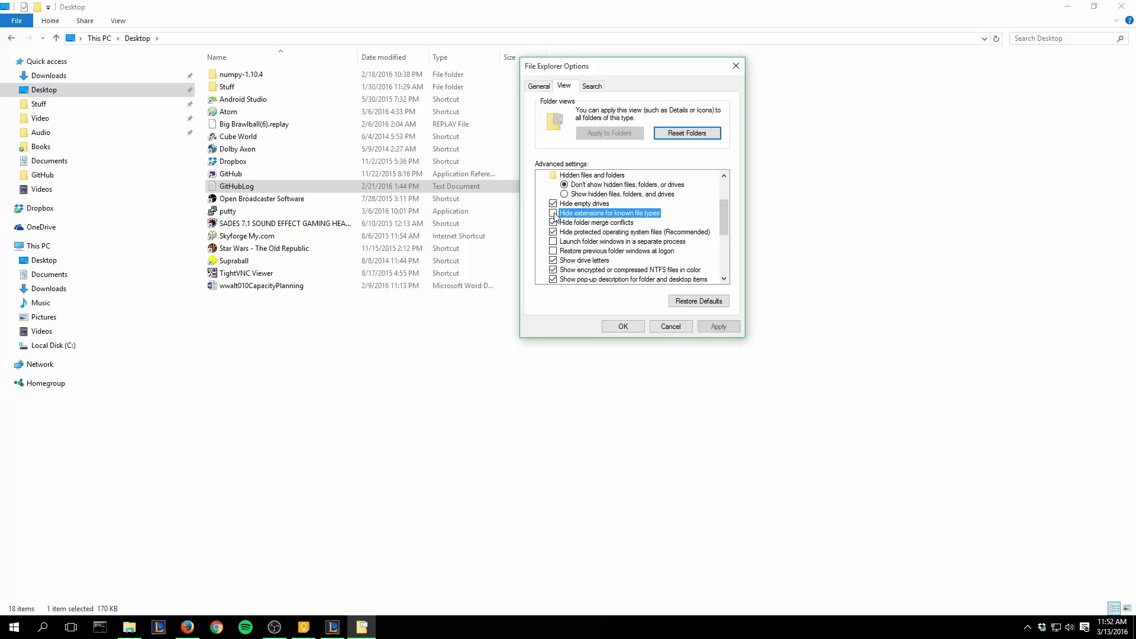
{"action": "left_click", "coordinate": [718, 326]}
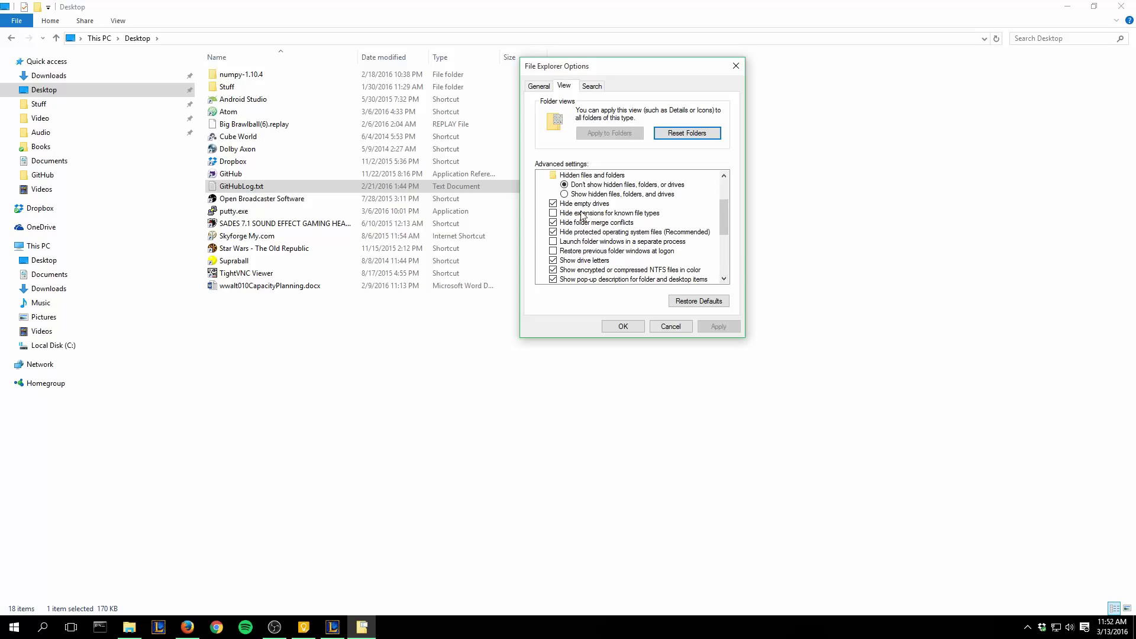
Re-check then uncheck 'Hide extensions for known file types' and close the options with OK
{"action": "left_click", "coordinate": [553, 213]}
{"action": "left_click", "coordinate": [725, 328]}
{"action": "left_click", "coordinate": [553, 214]}
{"action": "left_click", "coordinate": [623, 326]}
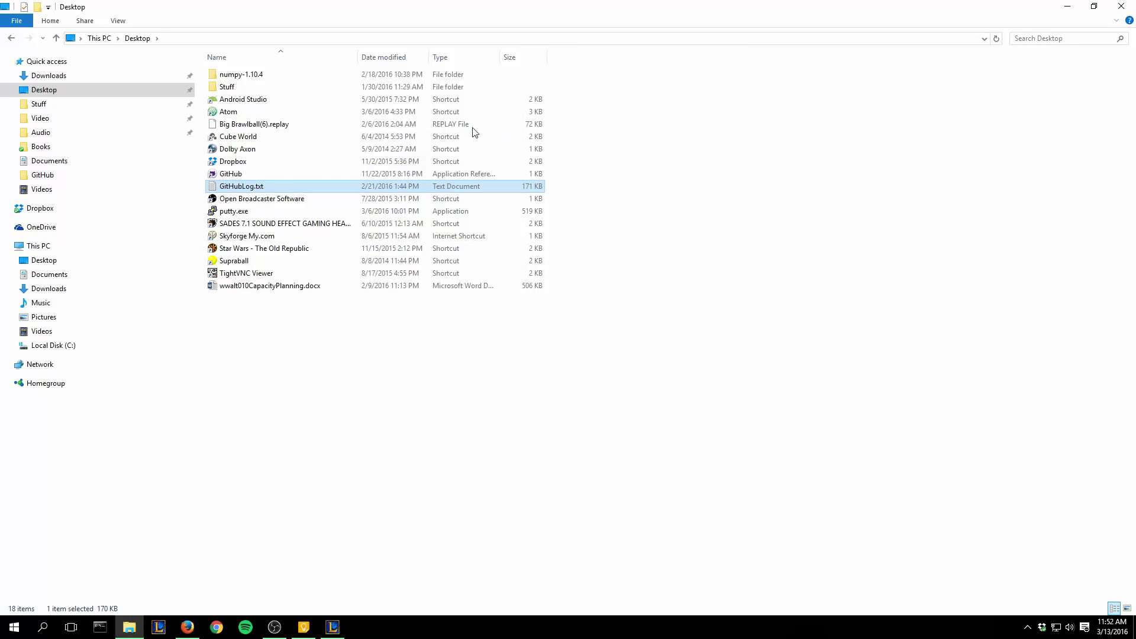
Go to GitHub, open NeoChat and its typings folder, then return to NeoChat via the breadcrumb
{"action": "left_click", "coordinate": [53, 178]}
{"action": "double_click", "coordinate": [244, 111]}
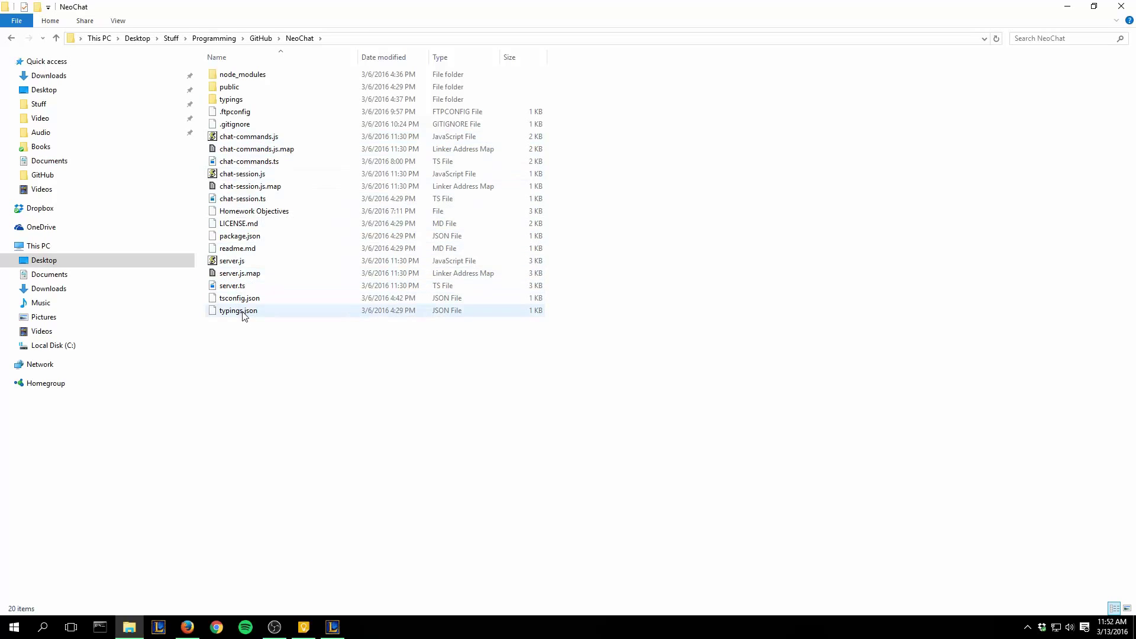
{"action": "double_click", "coordinate": [232, 99]}
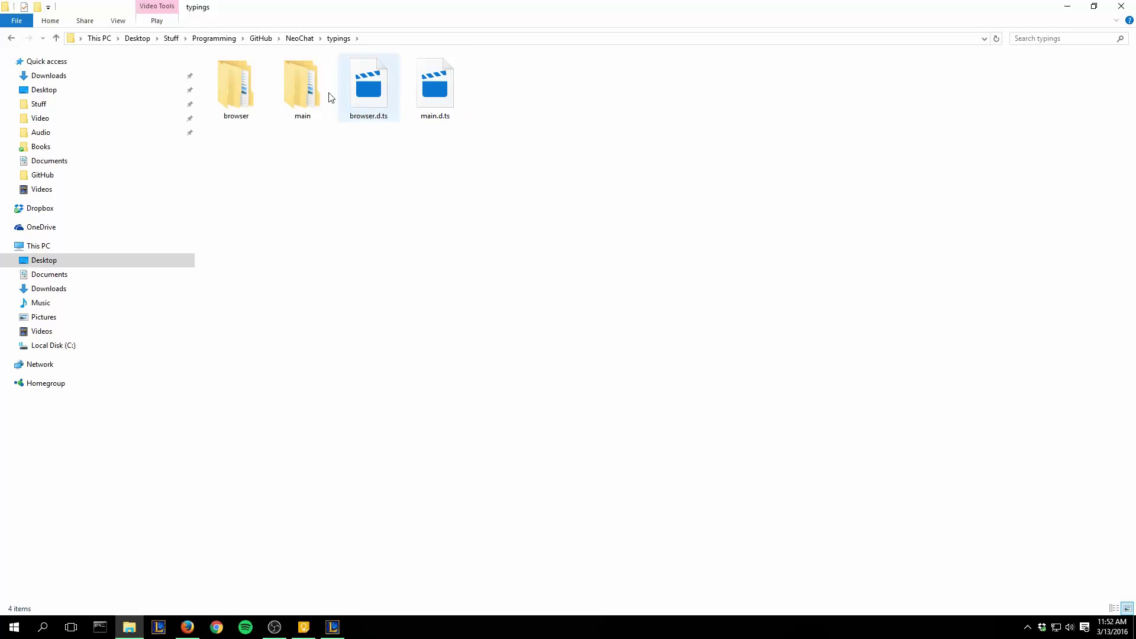
{"action": "left_click", "coordinate": [287, 39]}
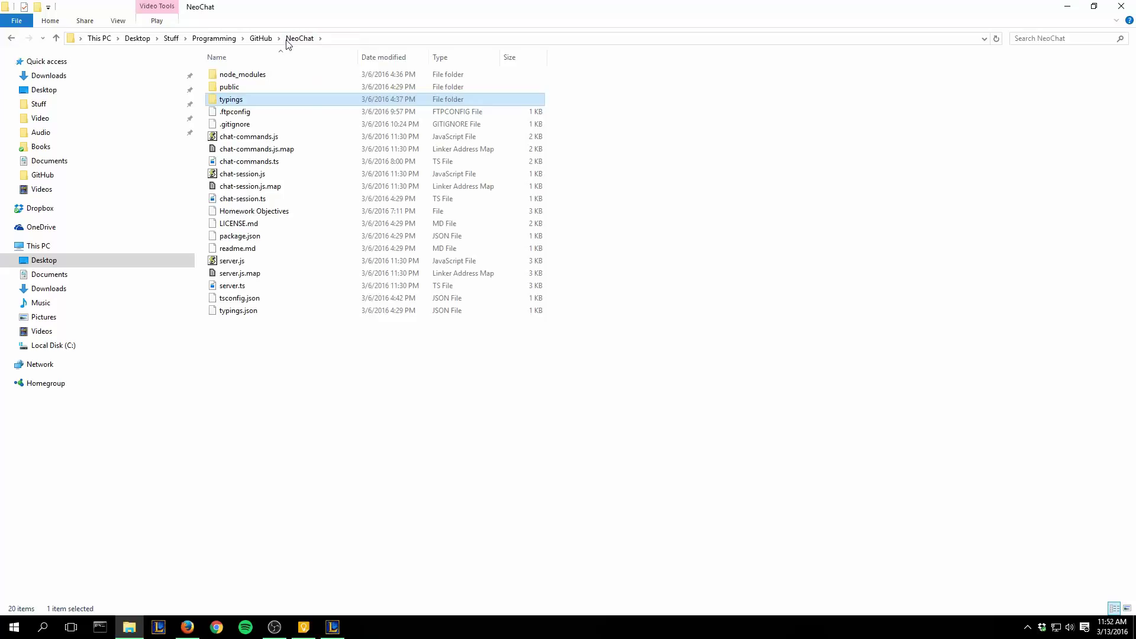